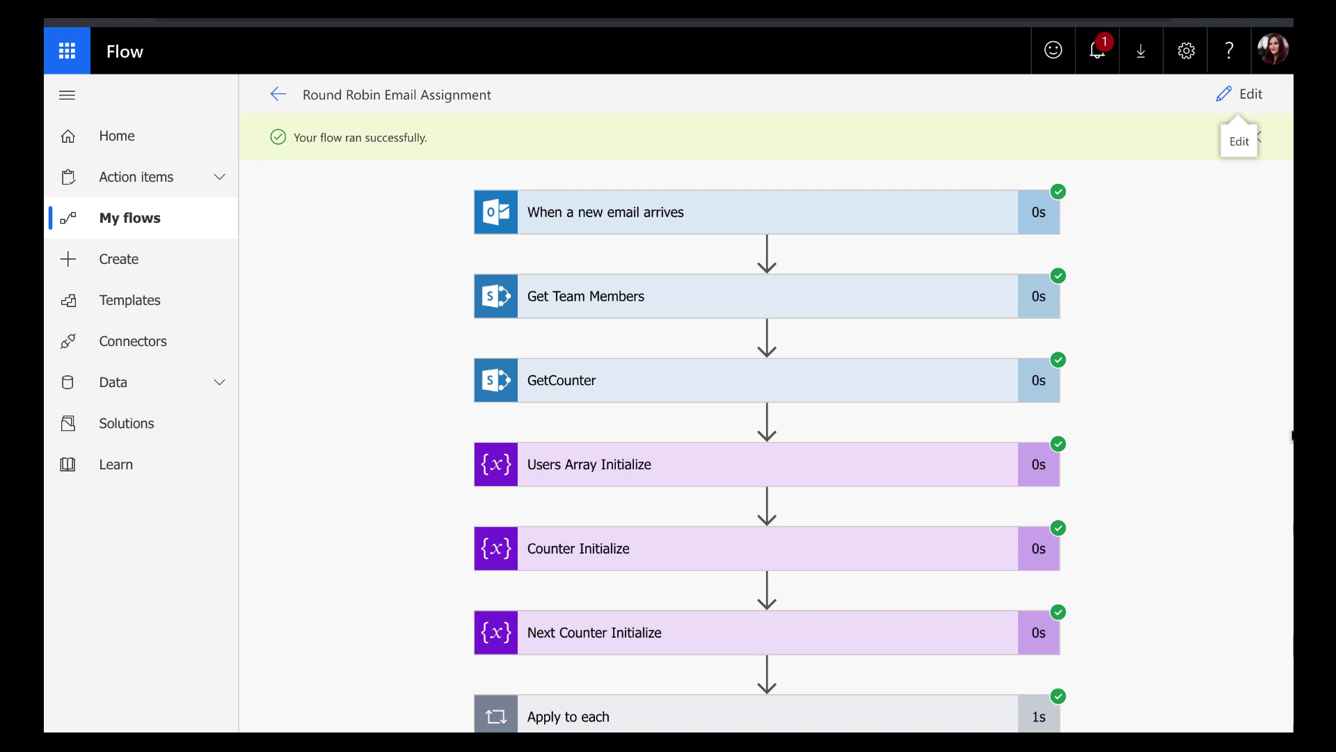
- Edit the Round Robin flow and expand its trigger, showing the Inbox folder and 'TF Website Request' subject filter
click(1243, 101)
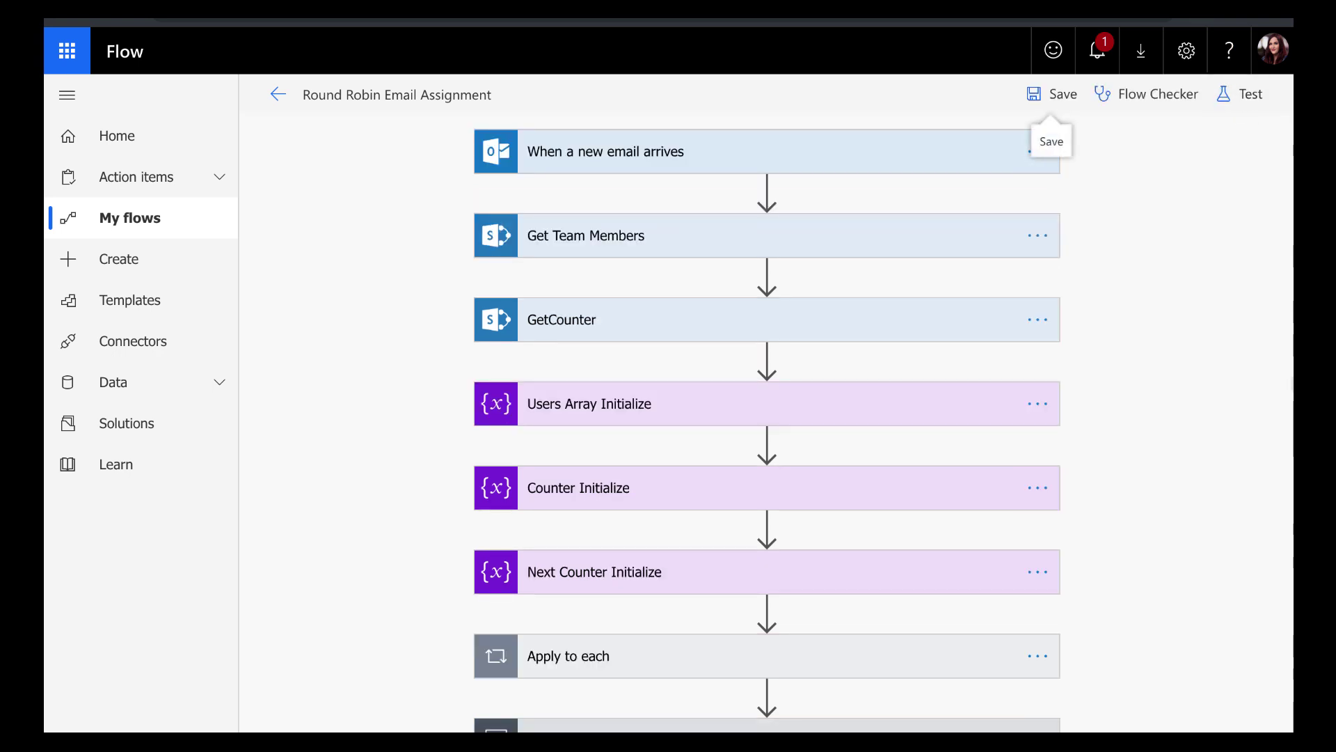
click(894, 160)
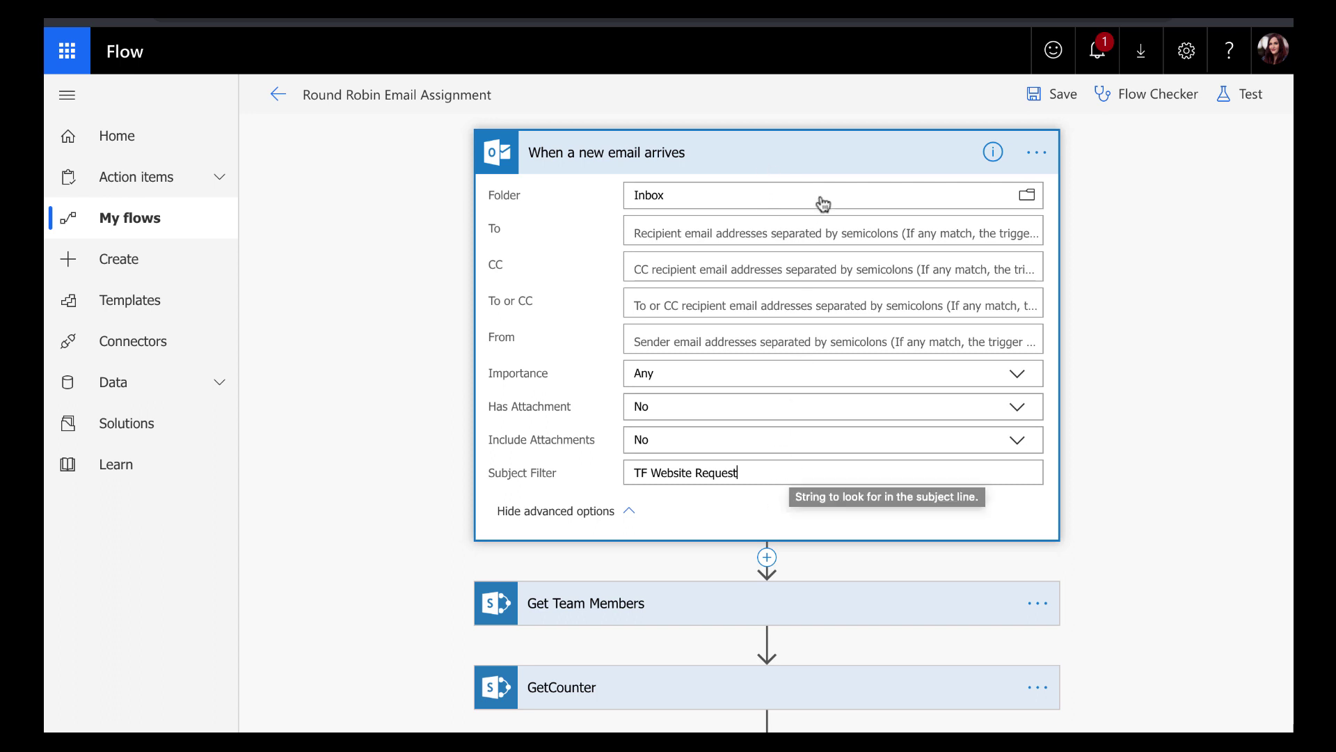
- Collapse the trigger and show Get Team Members' advanced query options
click(819, 157)
click(855, 243)
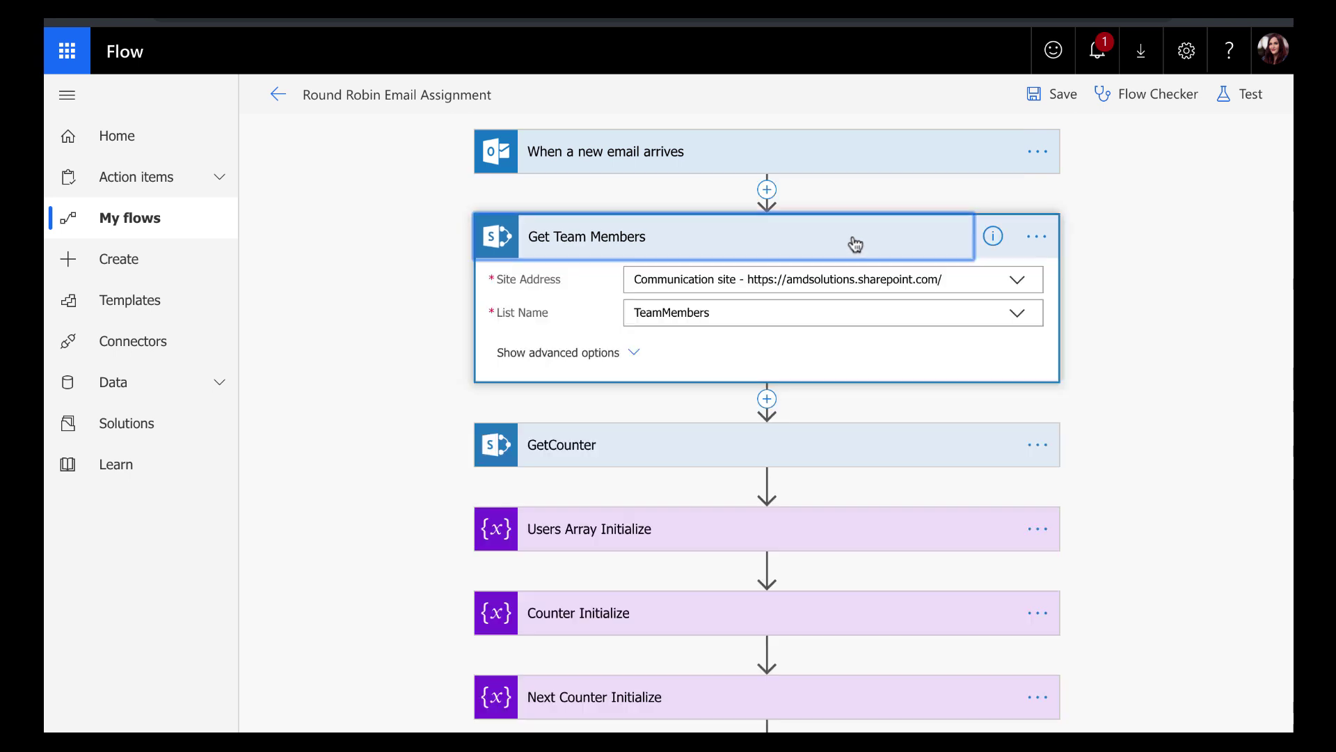
click(767, 190)
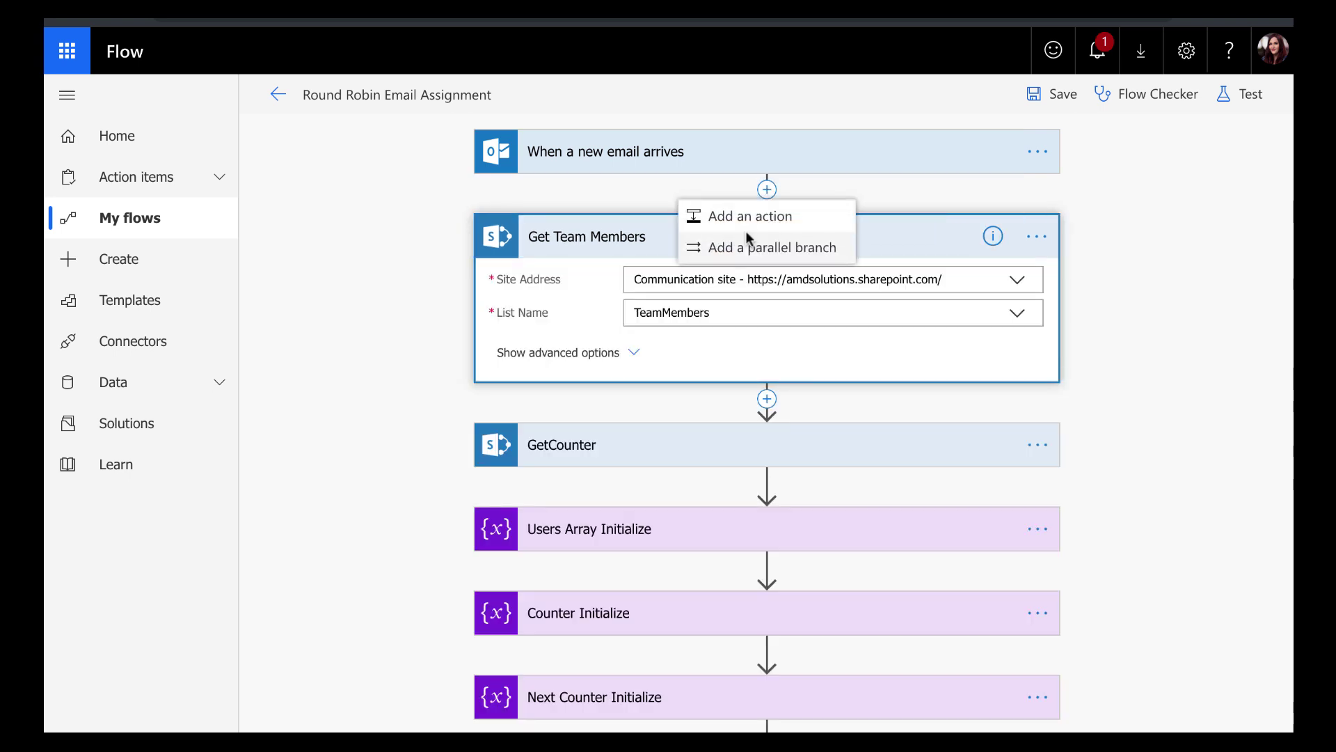
click(612, 353)
click(613, 353)
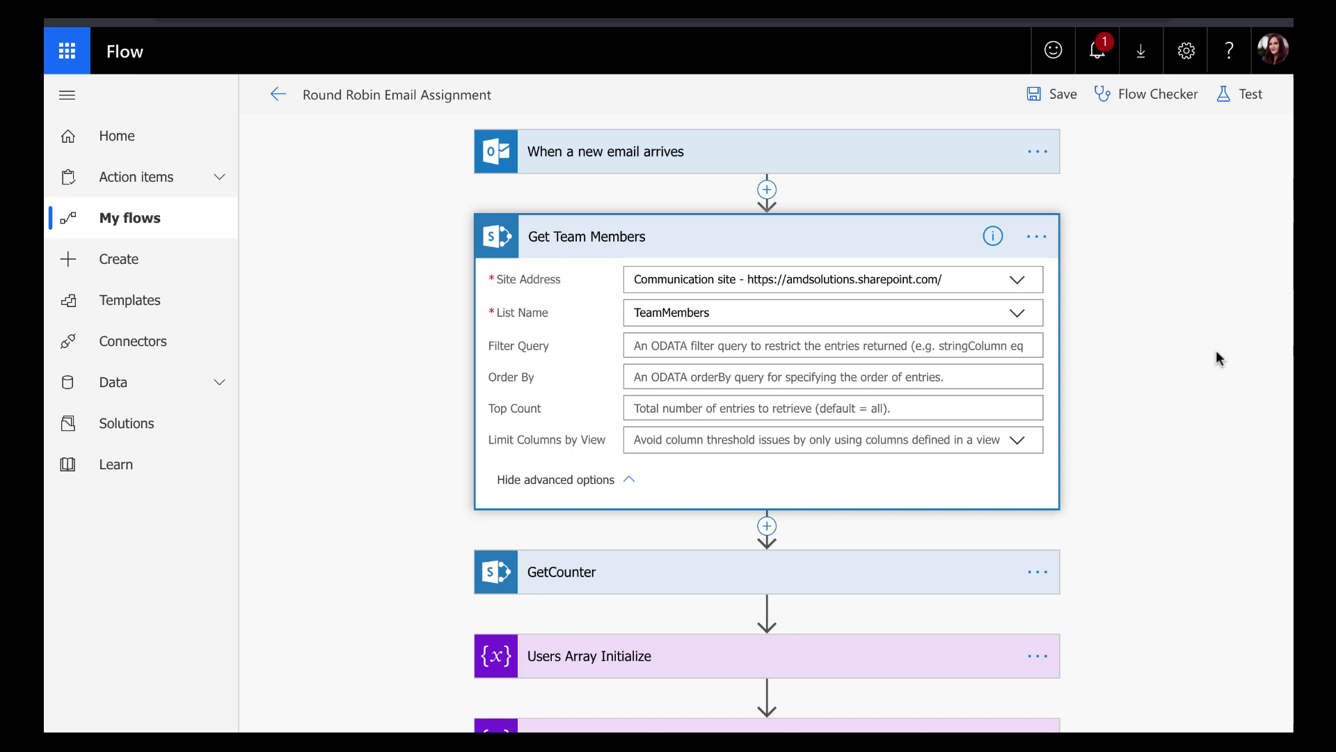
- Check that GetCounter uses Id 1, then fold all steps into the compact list
click(960, 572)
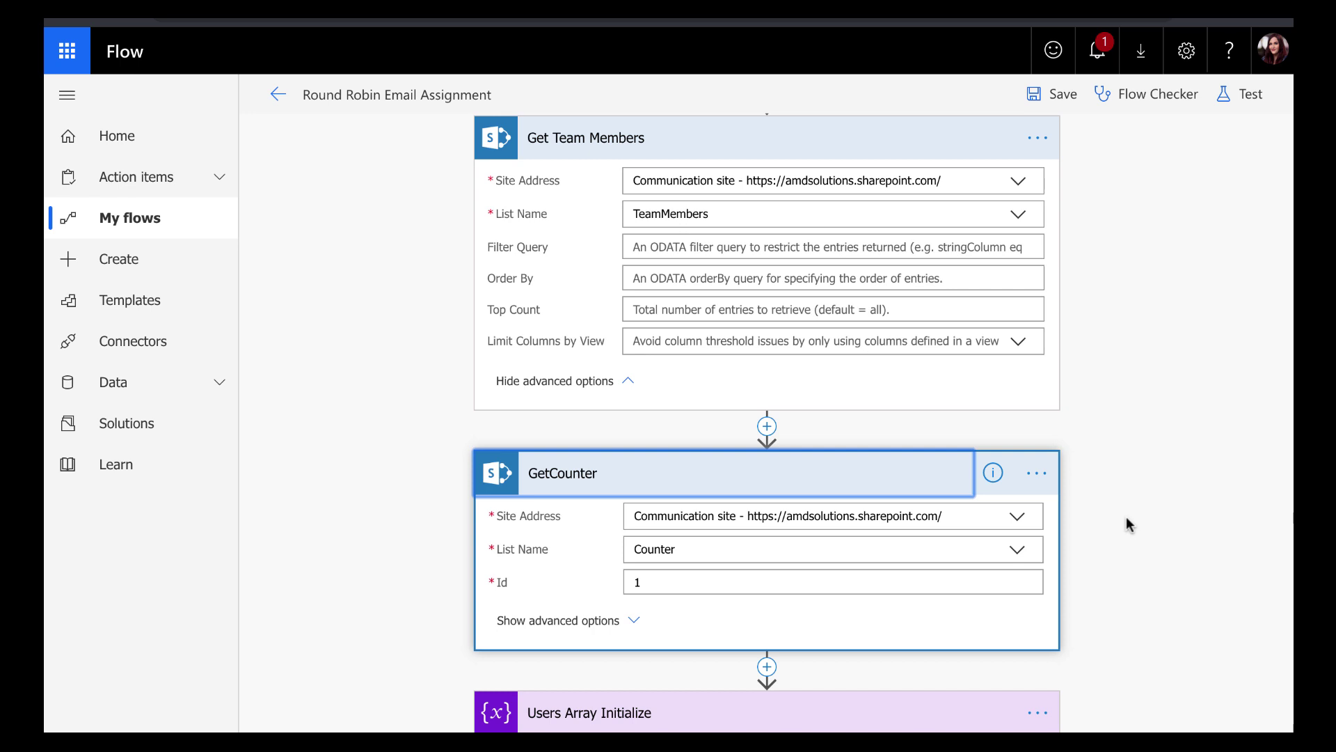
click(861, 583)
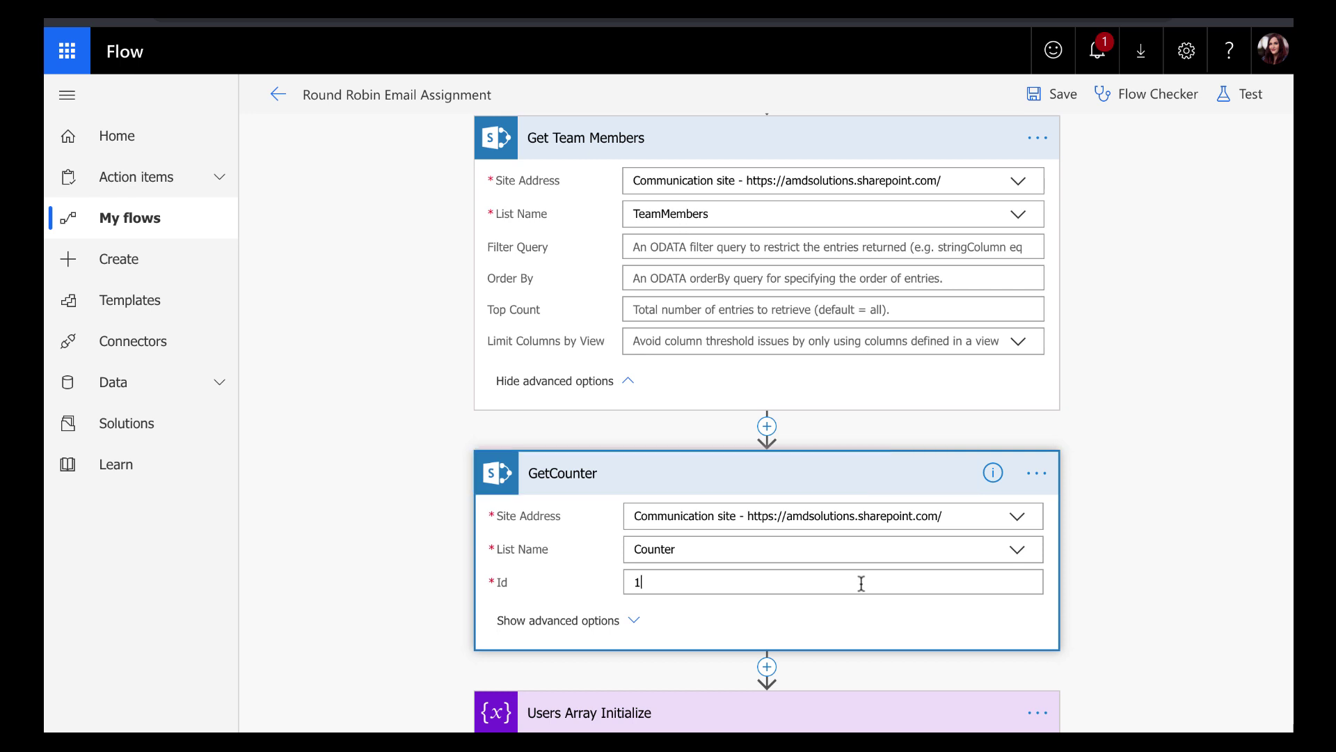
text(1)
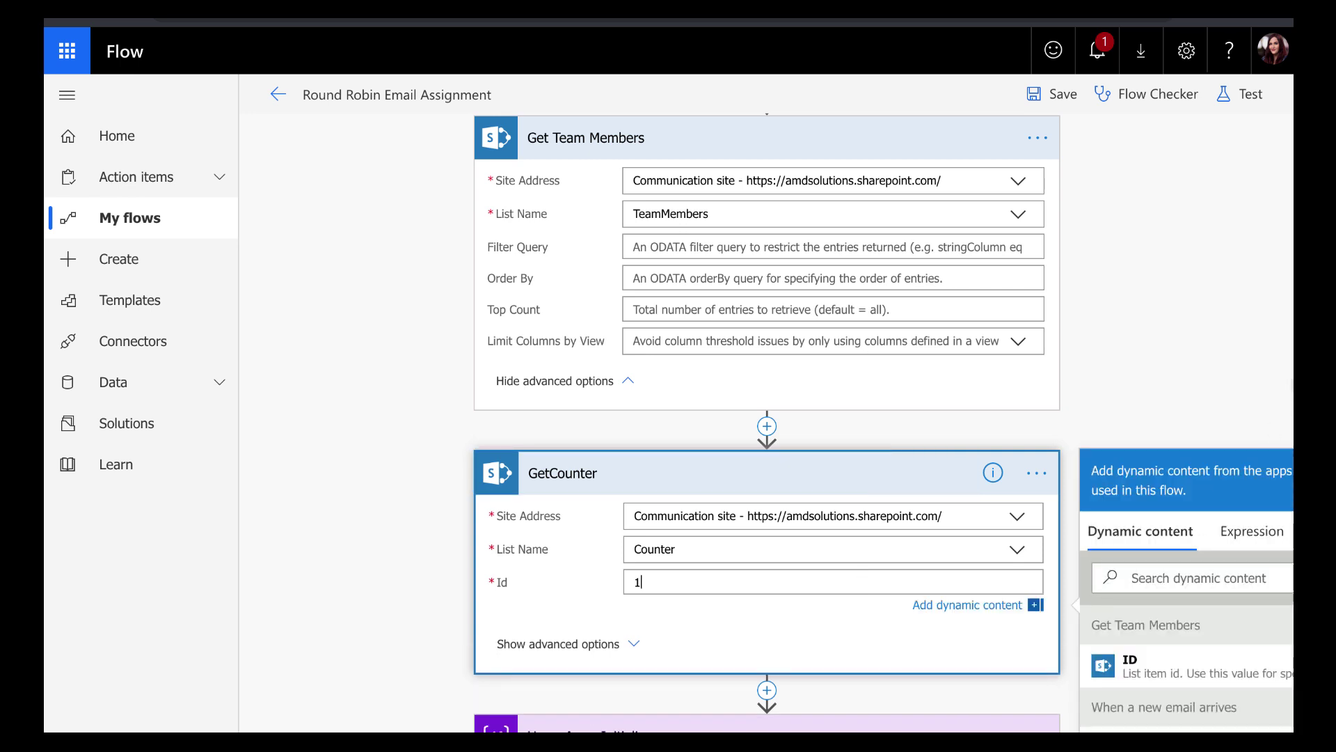
click(903, 138)
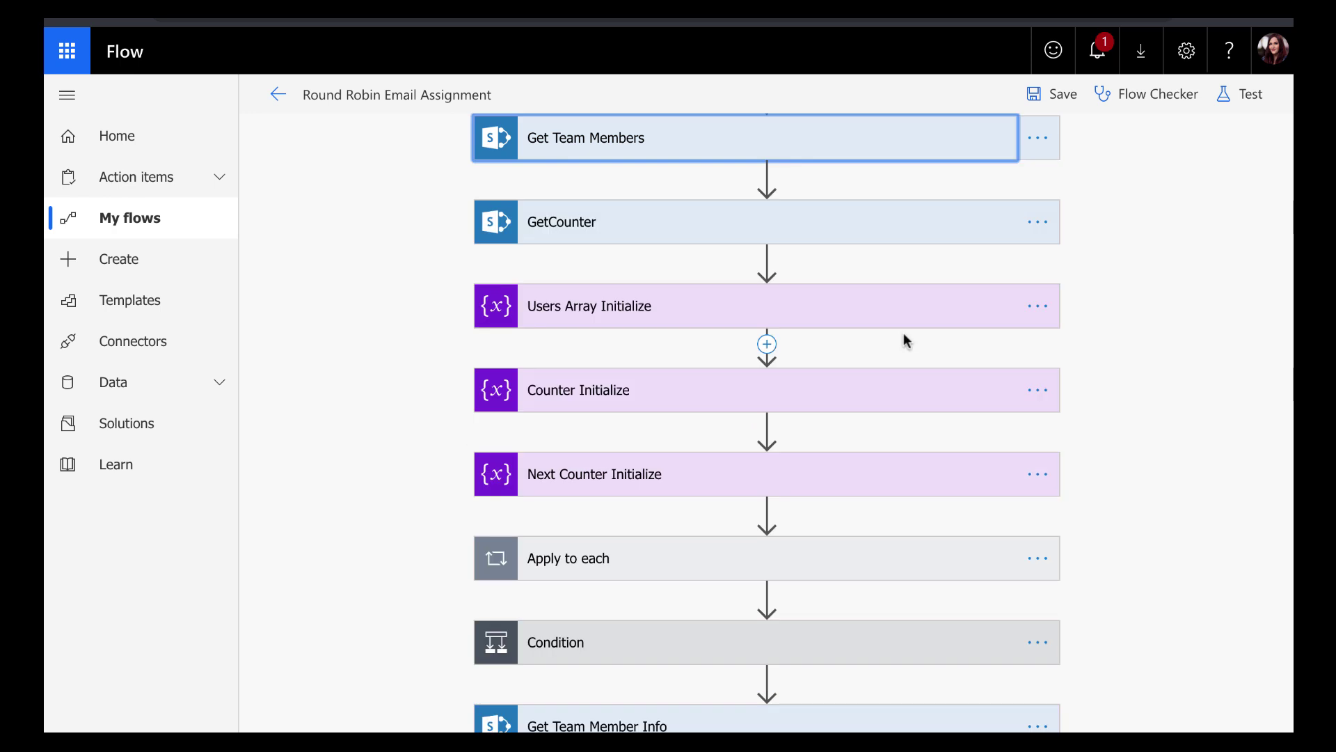
click(904, 322)
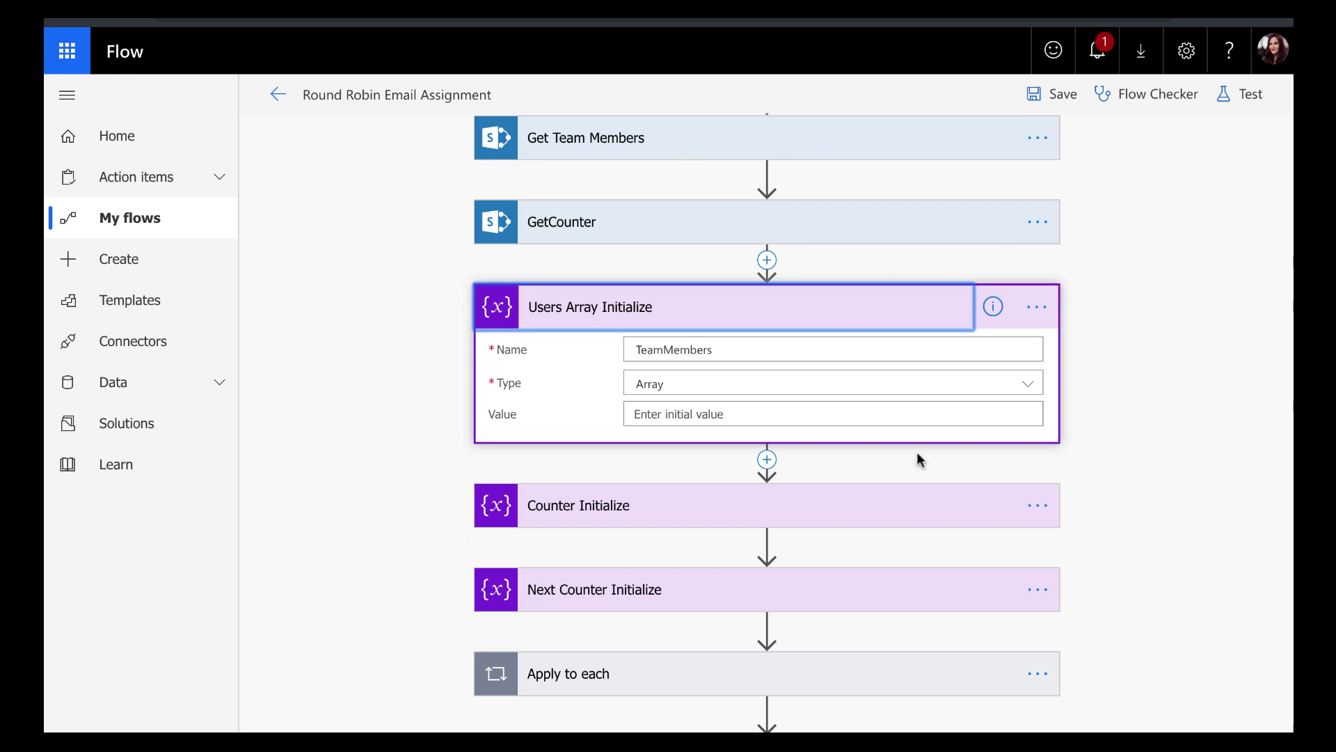
click(926, 505)
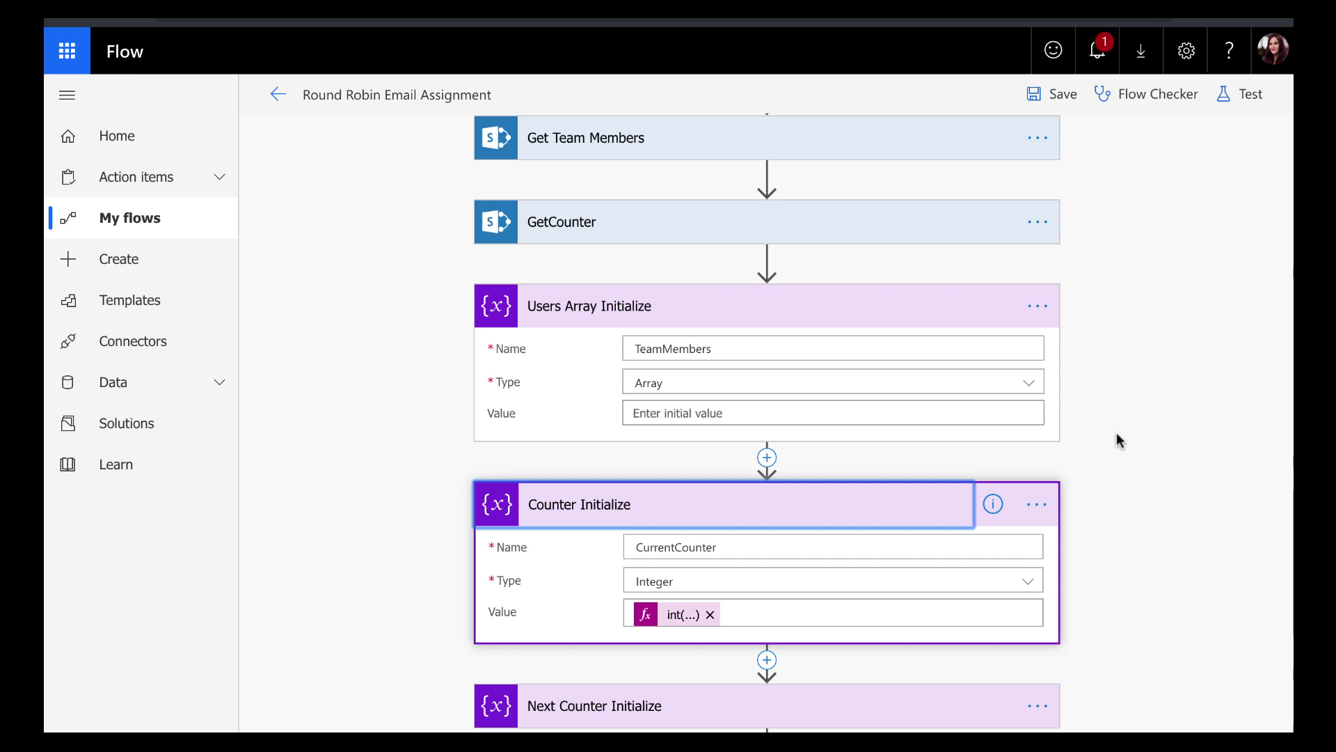
scroll(1117, 434, down, 2)
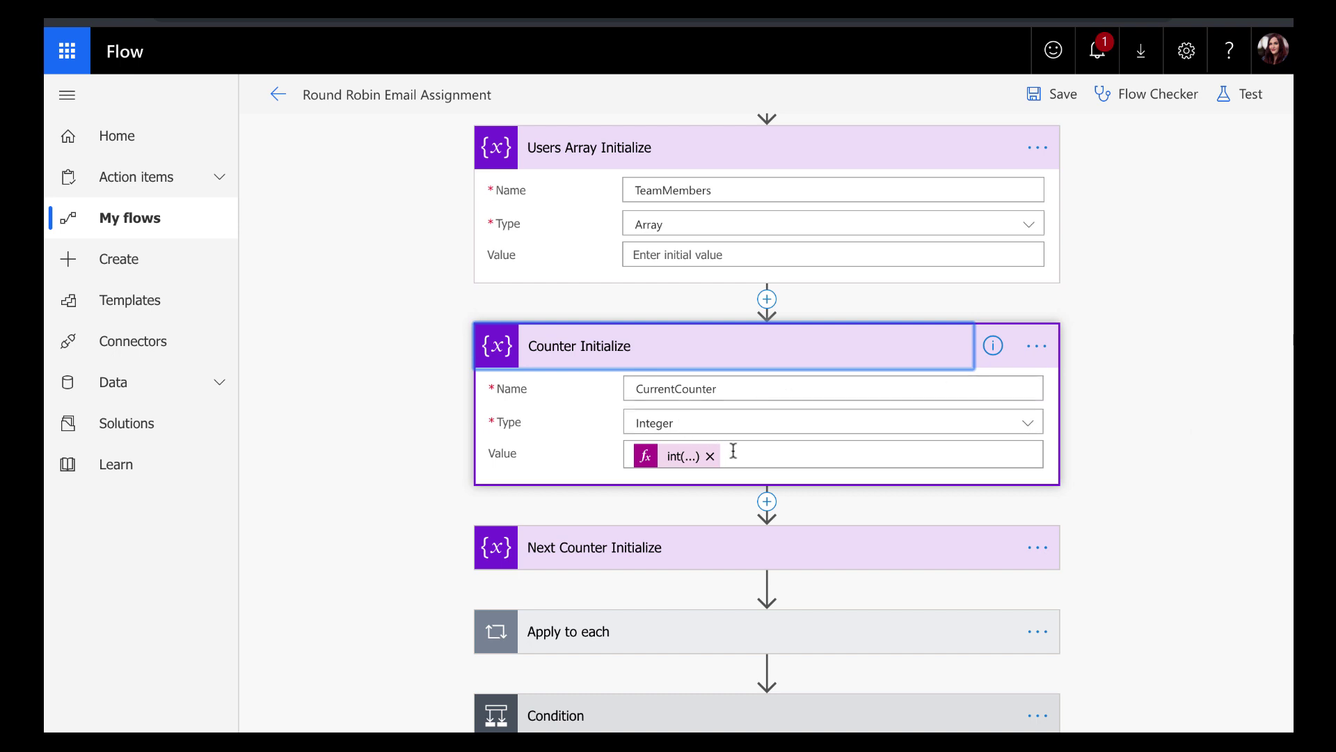
click(680, 458)
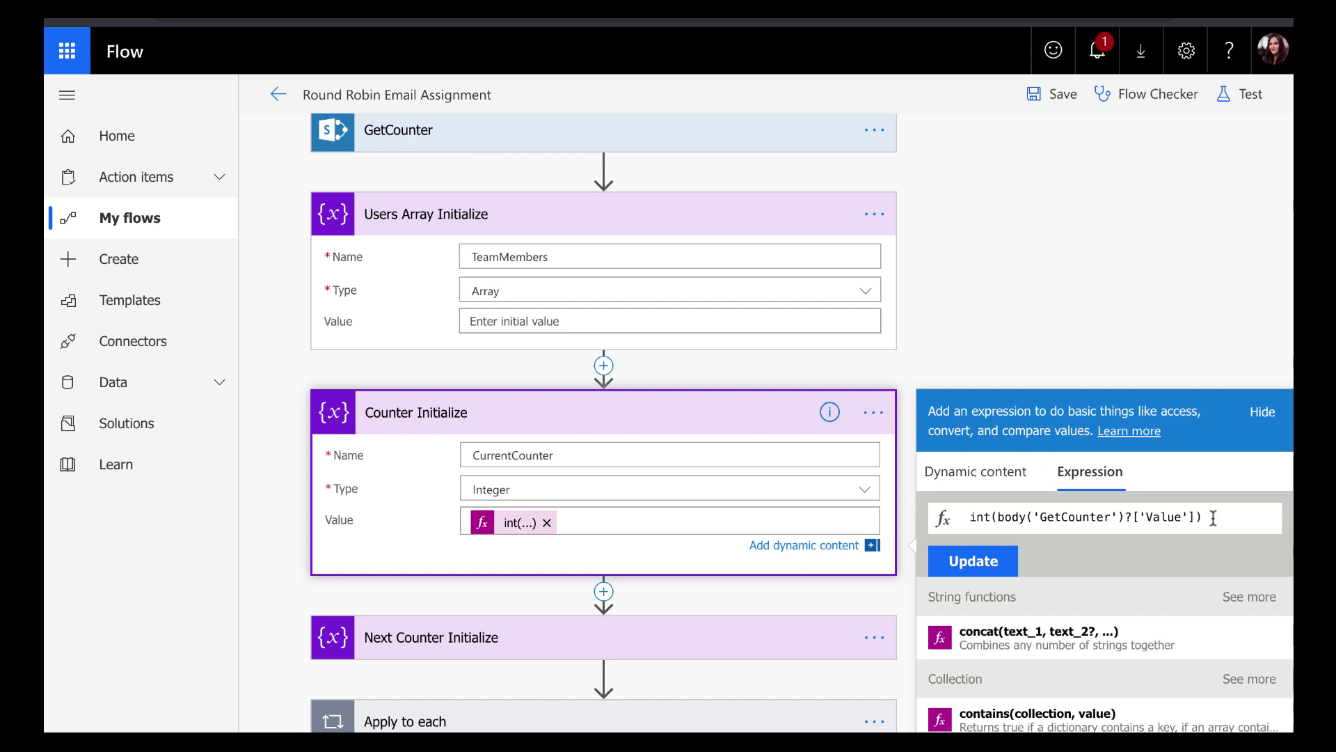
click(1106, 318)
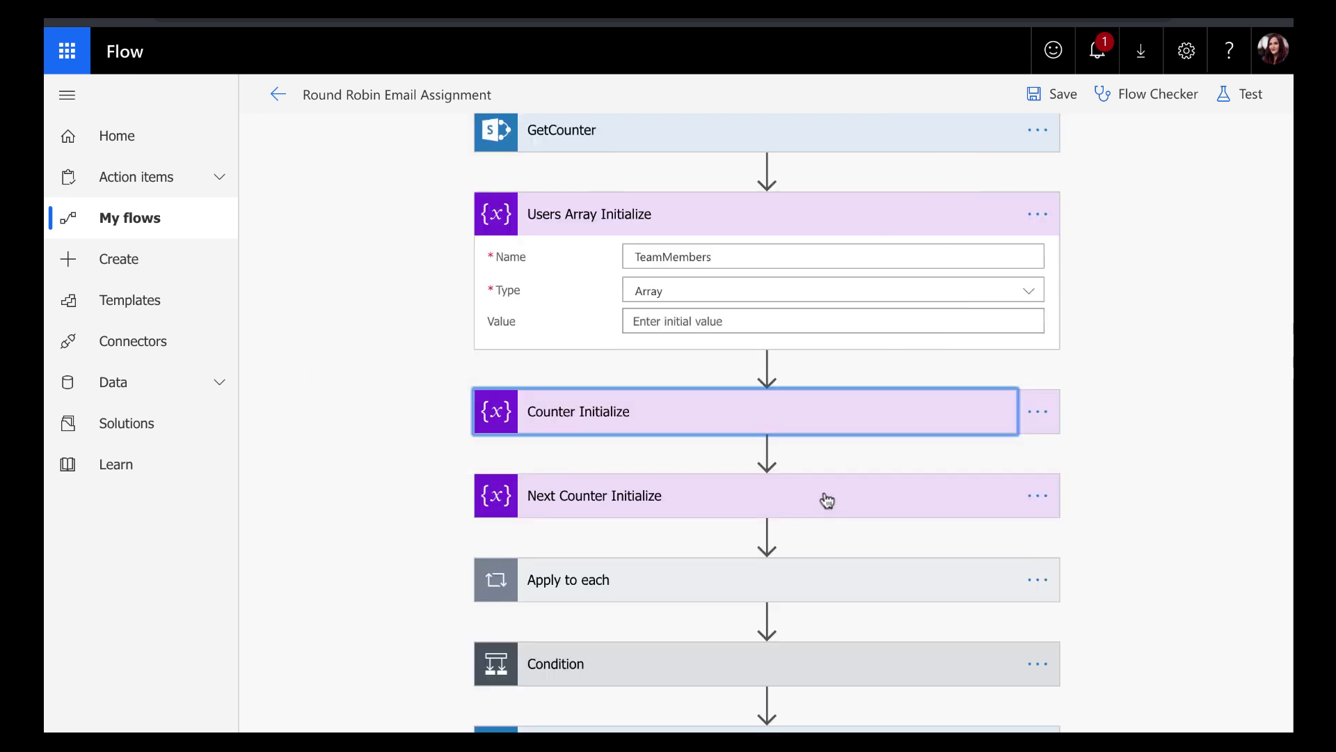
click(826, 499)
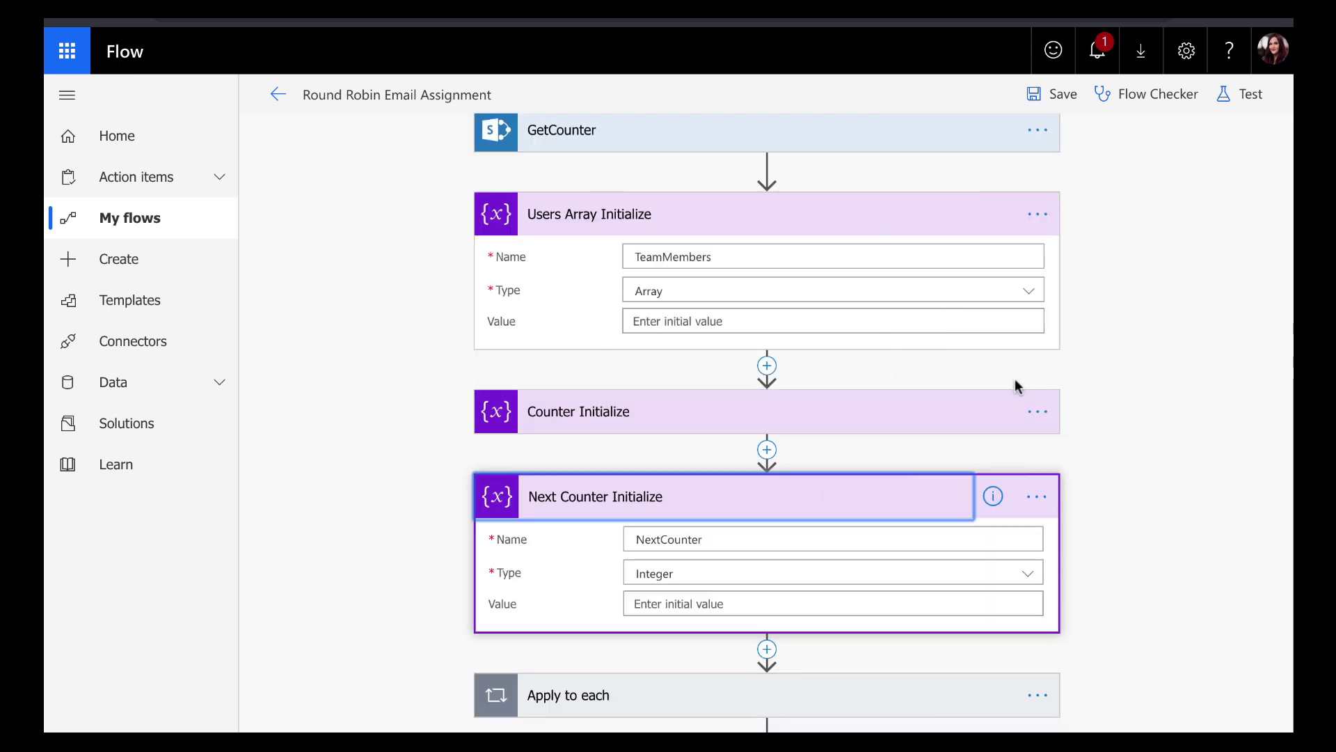
click(883, 427)
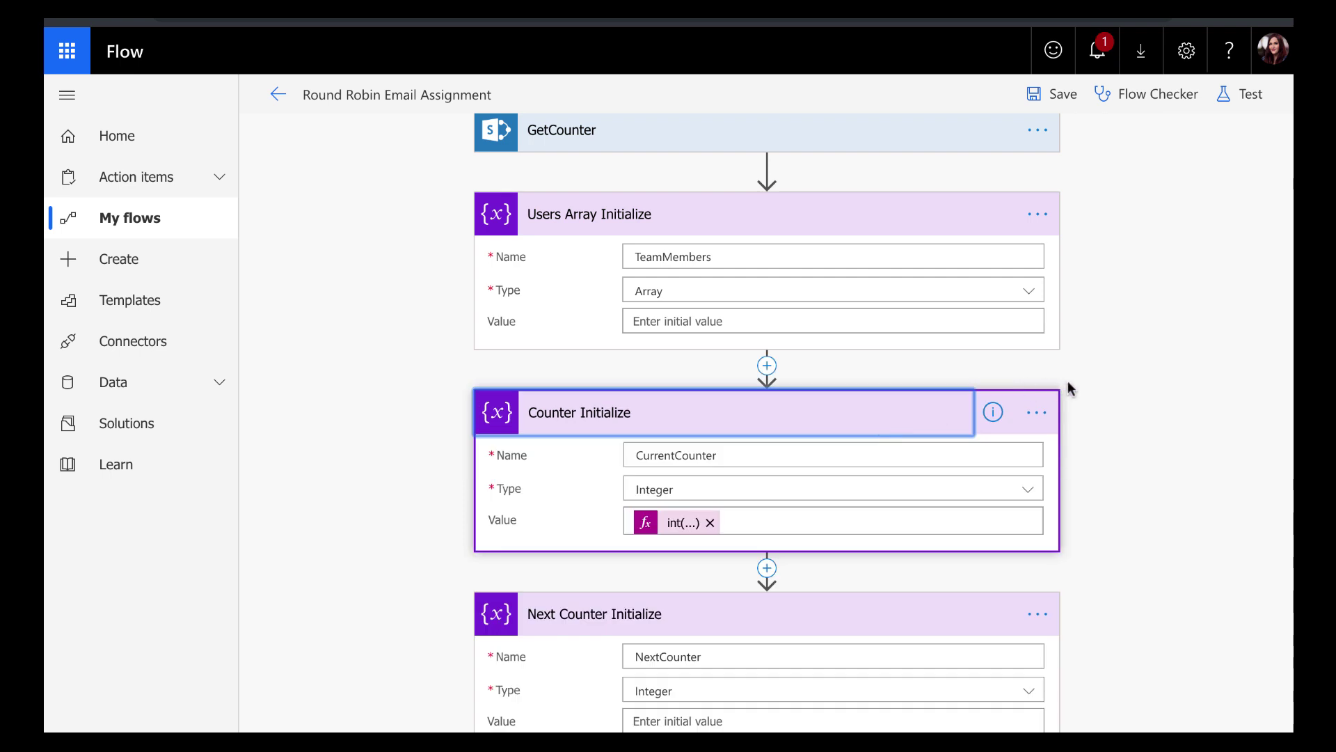
scroll(1068, 388, down, 1)
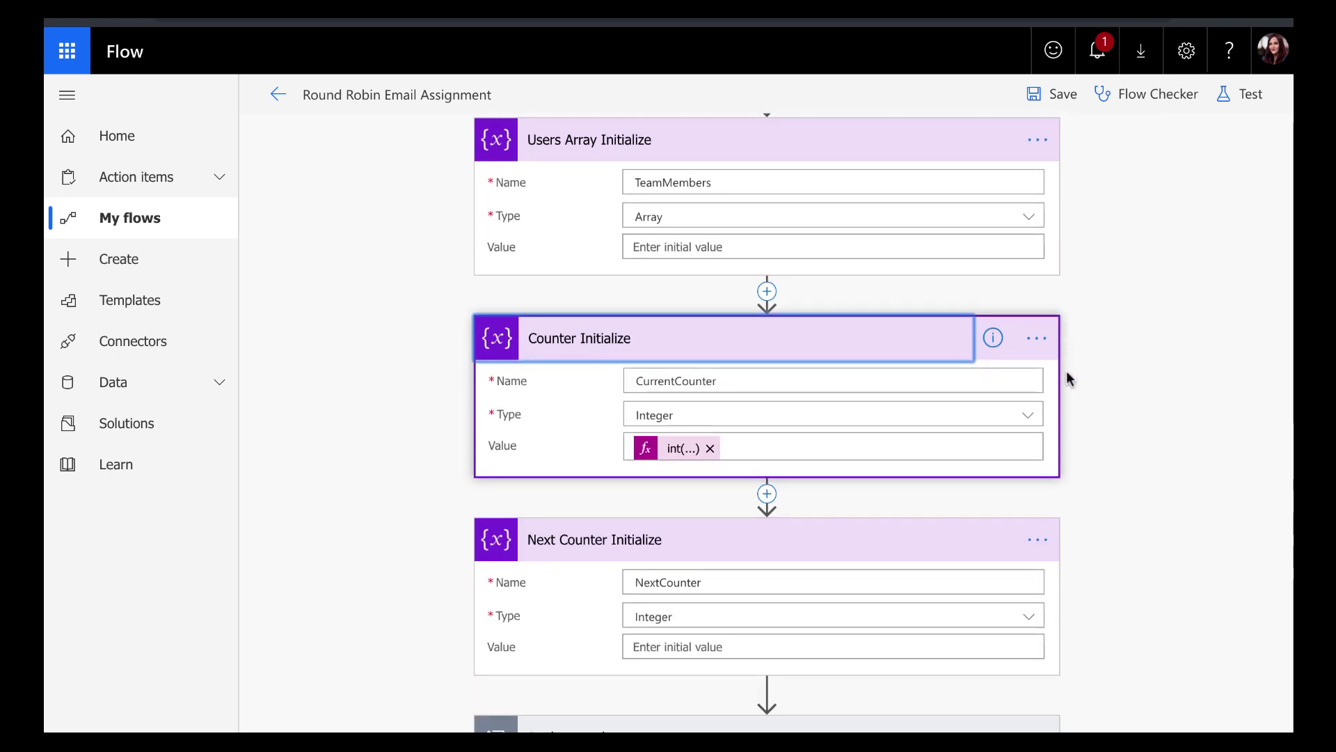
scroll(1067, 372, down, 2)
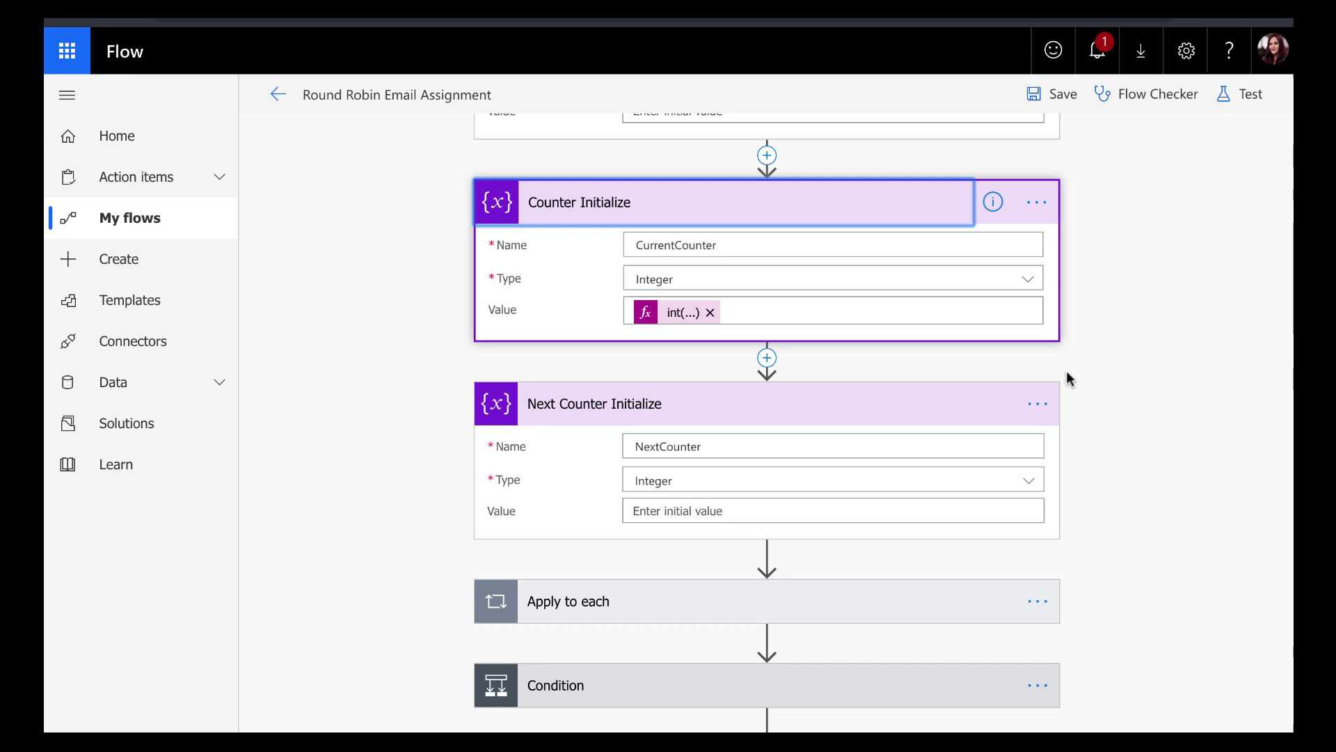
click(880, 209)
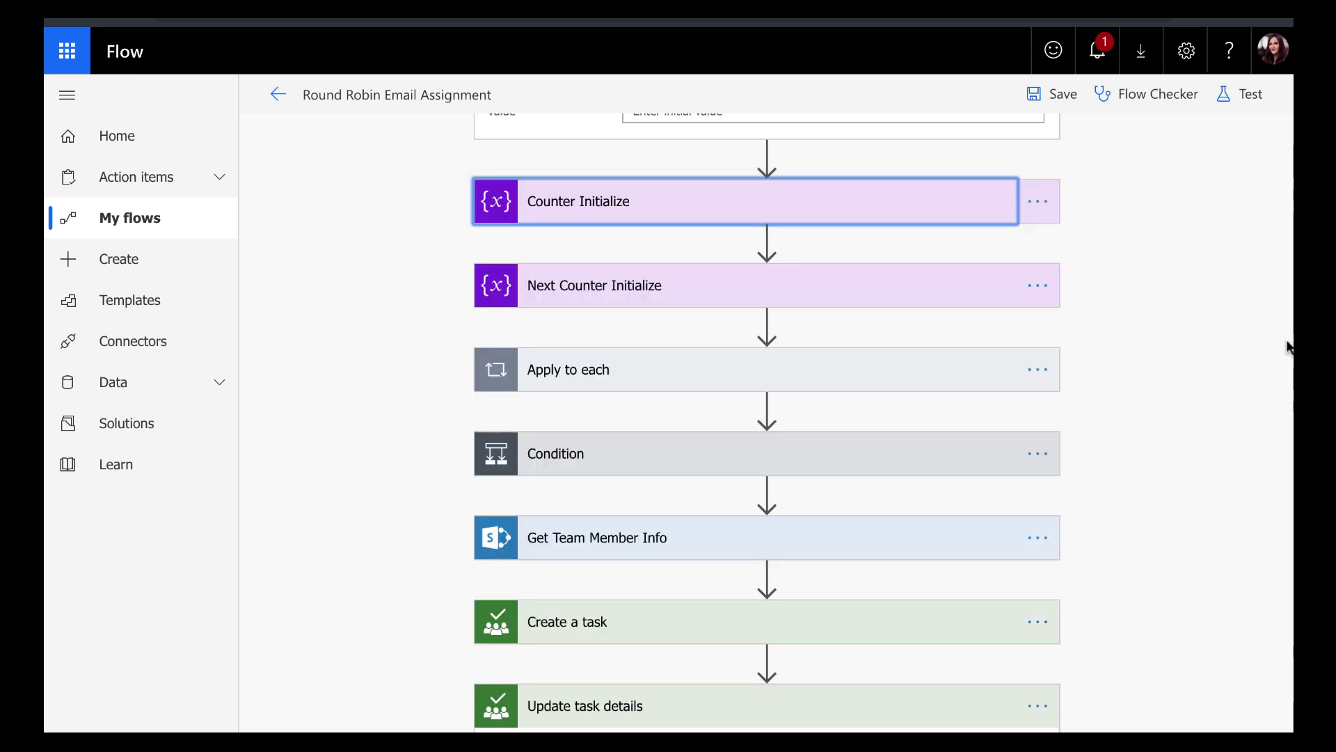
scroll(1288, 344, up, 1)
scroll(1287, 344, up, 1)
click(943, 135)
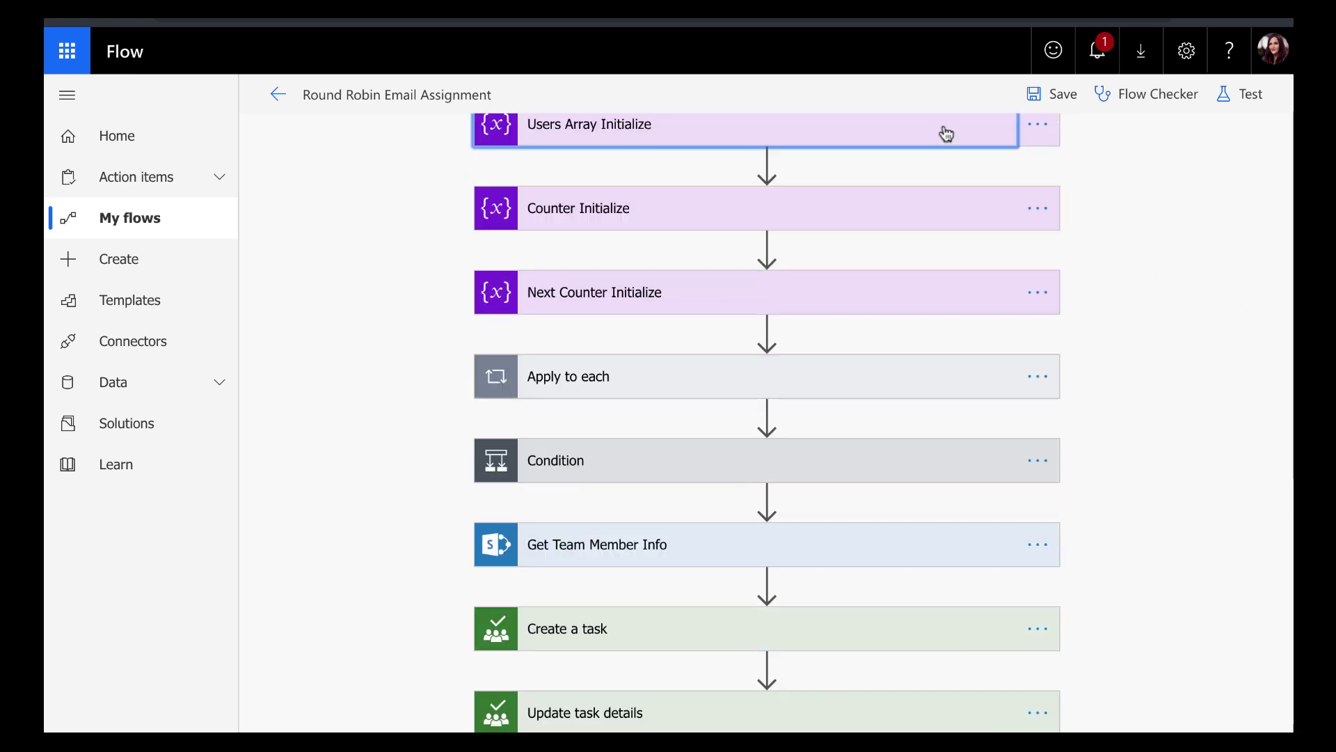
click(960, 367)
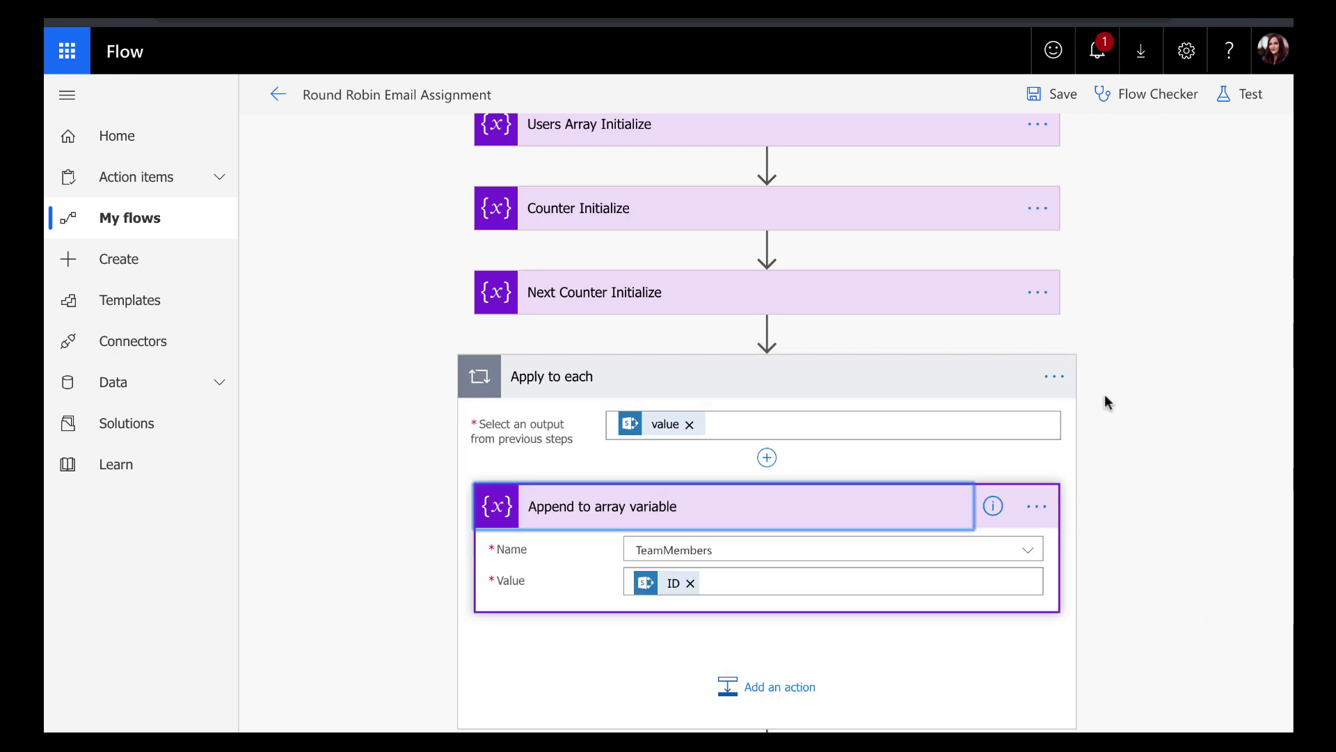
scroll(1106, 397, up, 1)
click(838, 221)
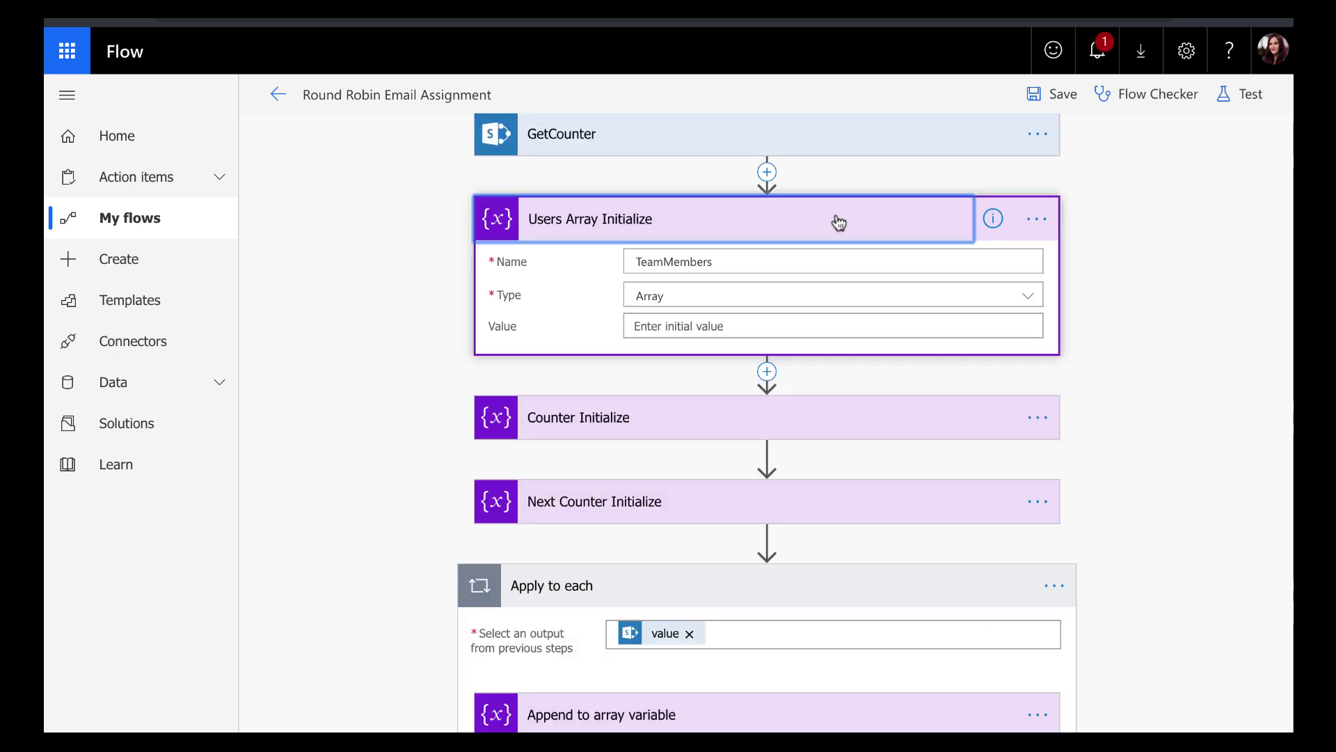
click(838, 221)
scroll(930, 478, down, 2)
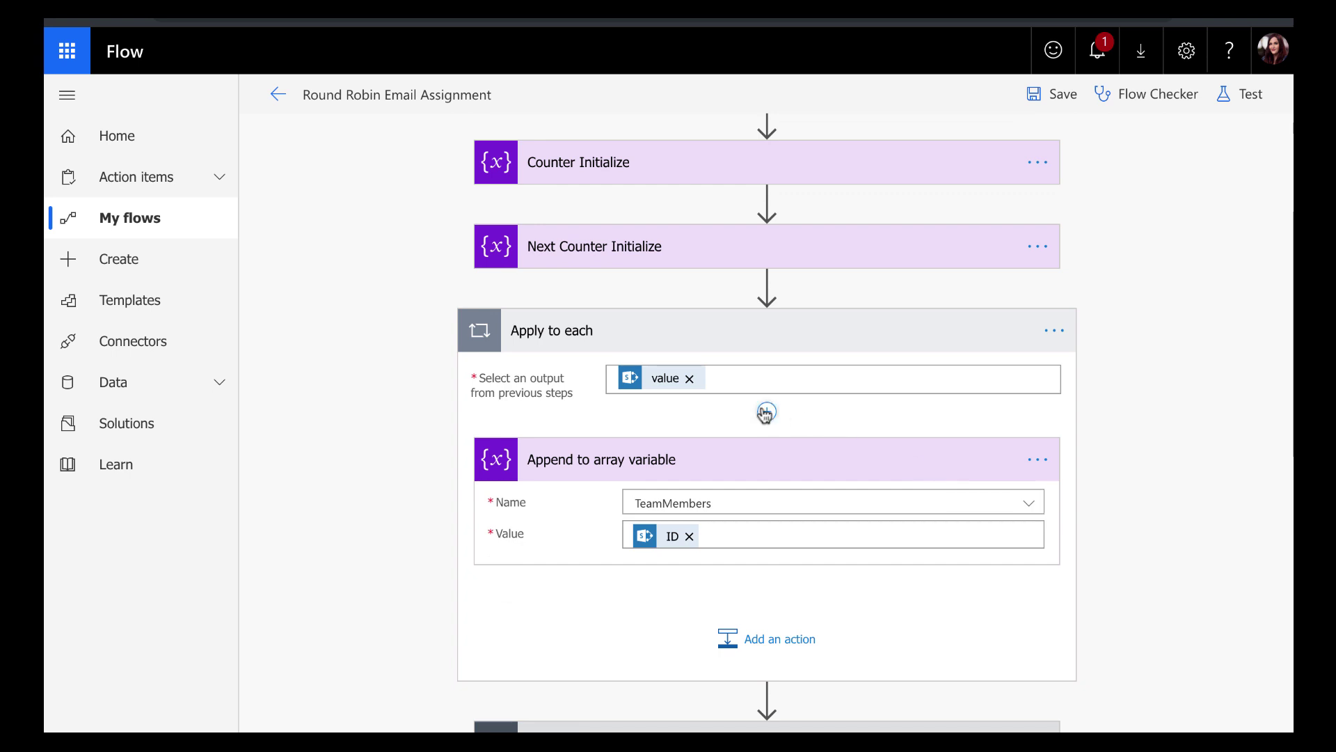
click(776, 381)
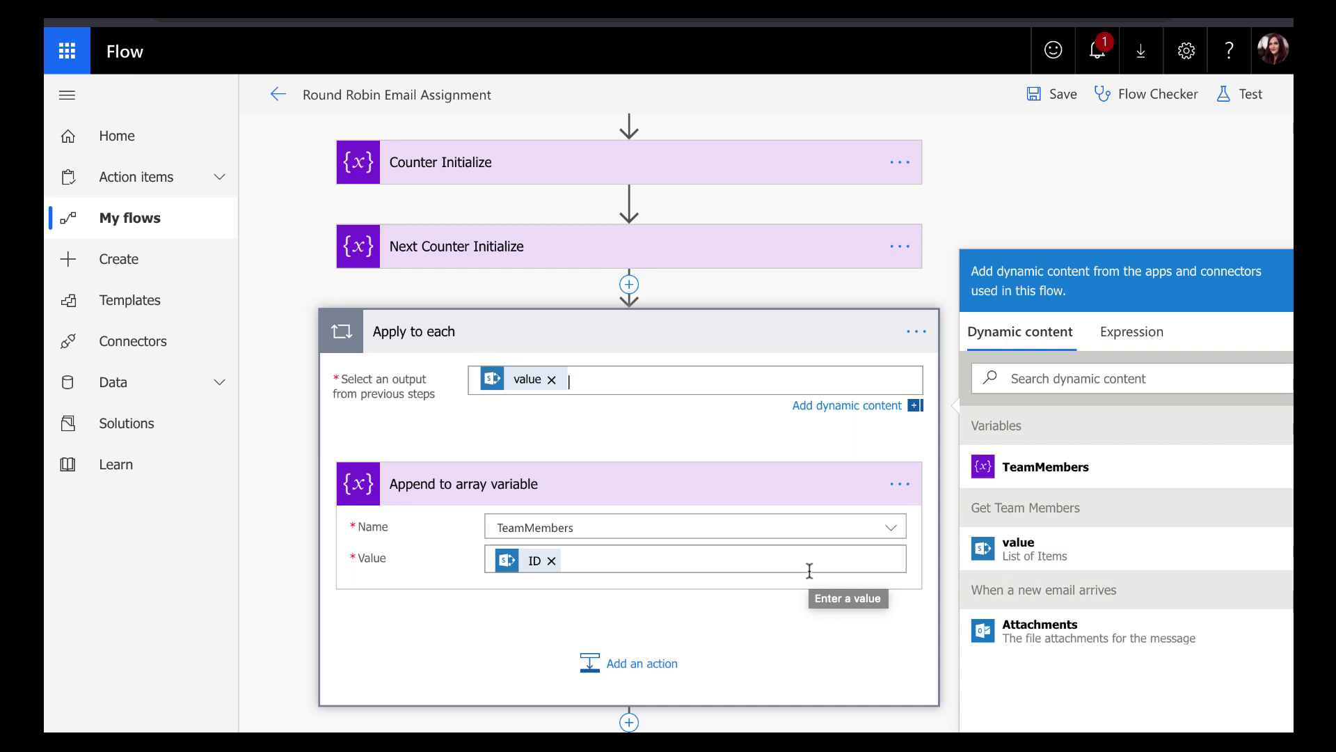
click(700, 550)
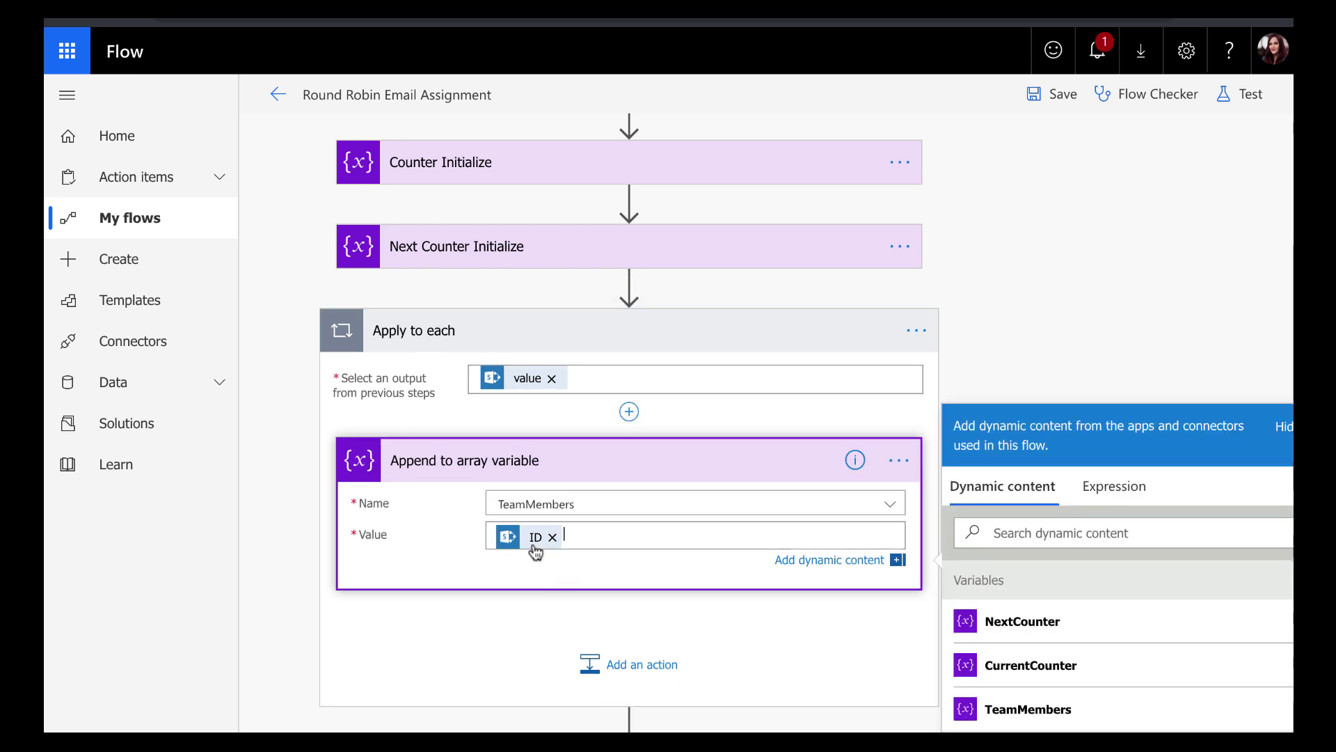
mouse_move(535, 552)
click(696, 330)
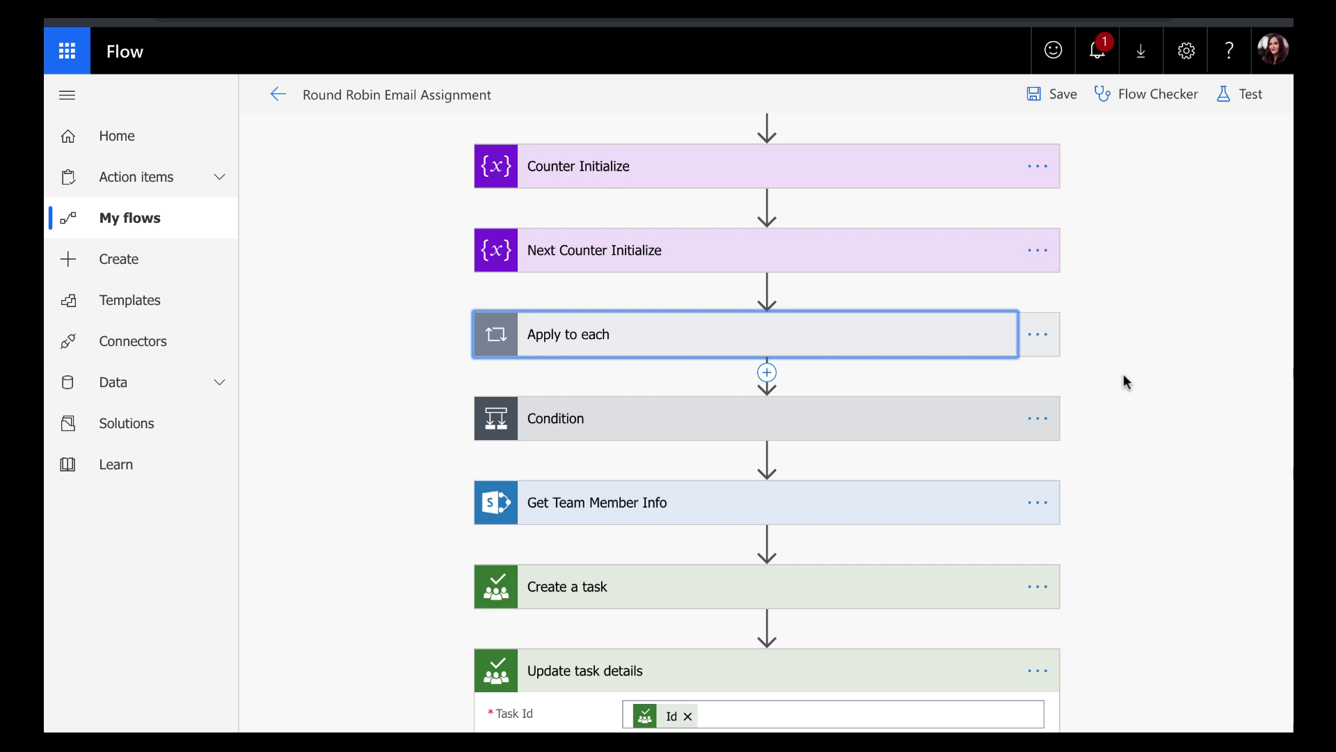
- Expand the Condition, review its length(variables('TeamMembers')) comparison against CurrentCounter, then close the expression panel
key(Tab)
key(Return)
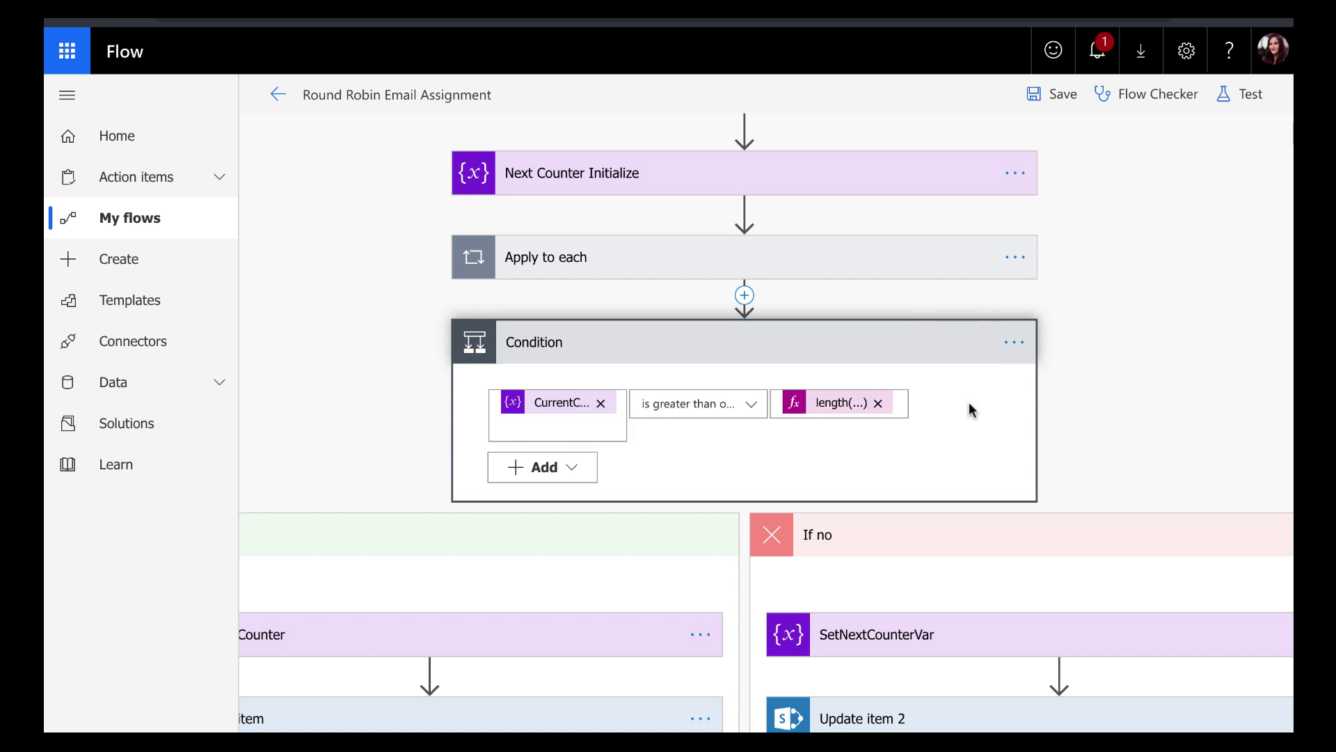
click(841, 407)
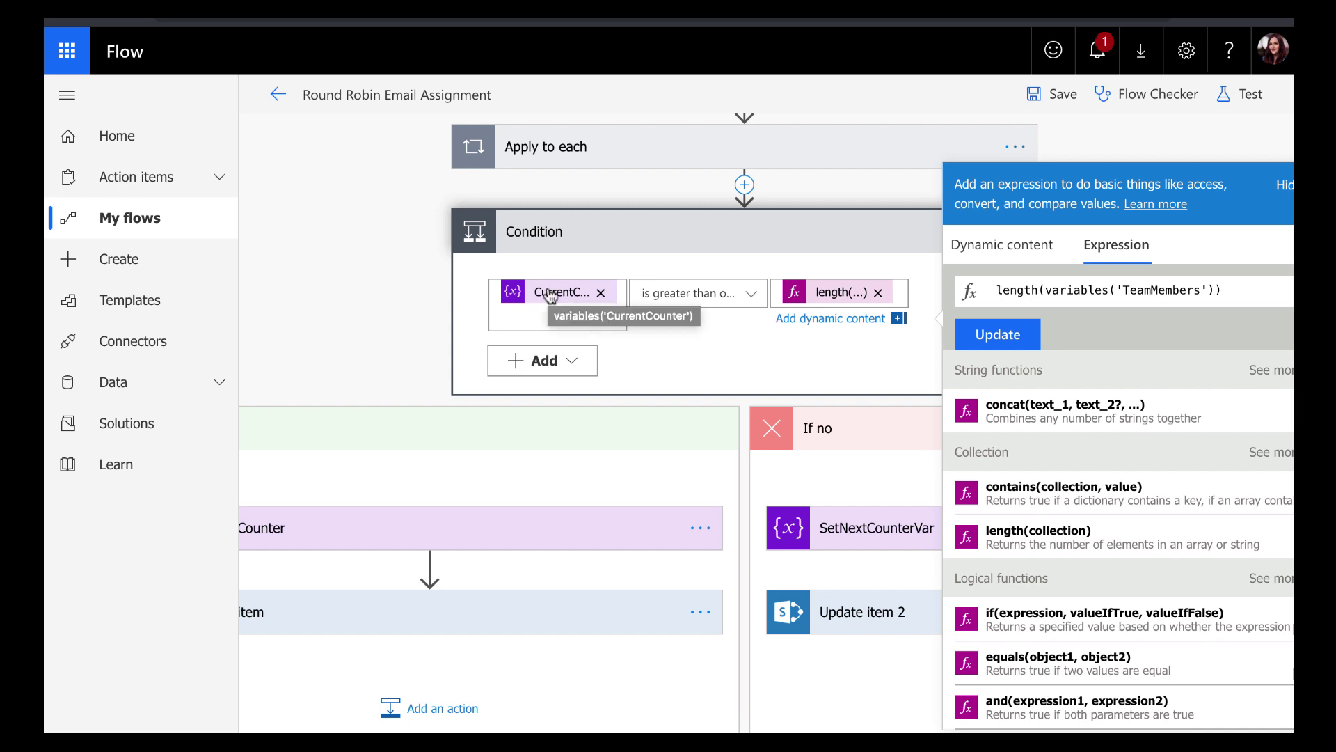
key(XF86AudioLowerVolume)
key(XF86AudioLowerVolume)
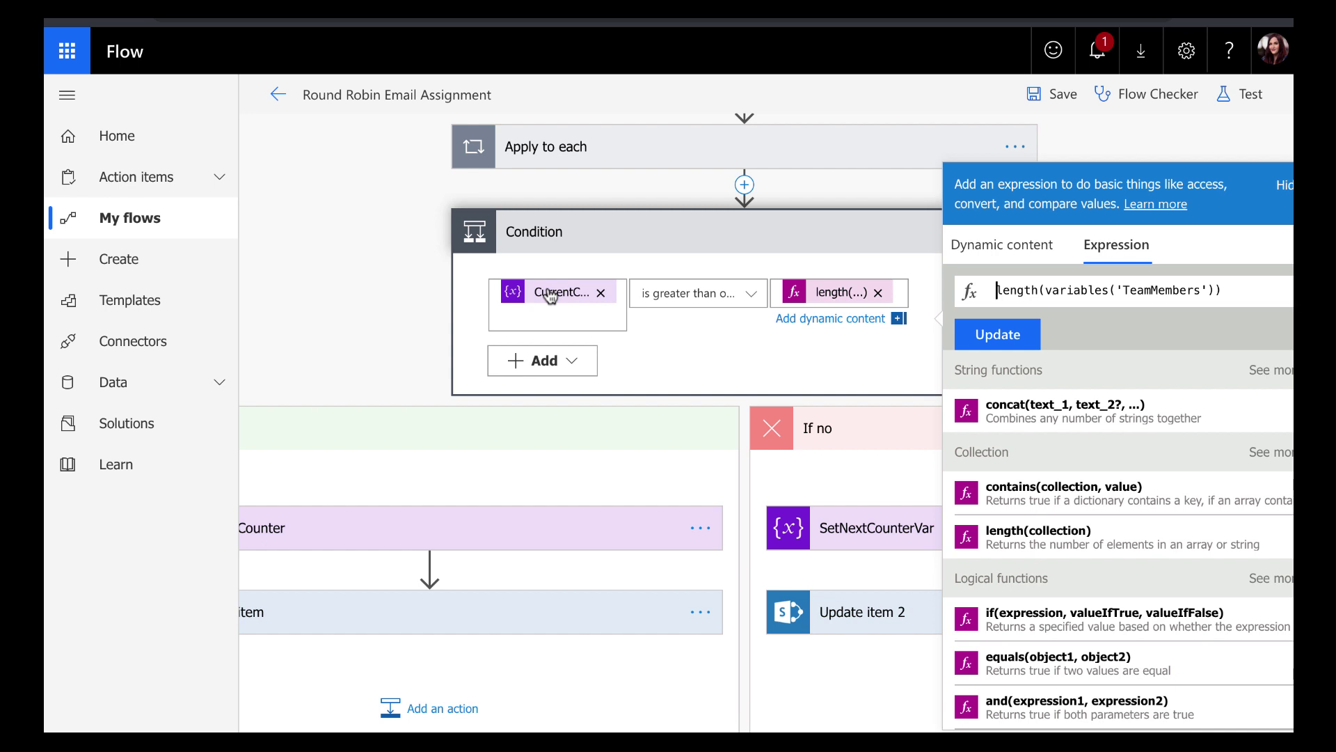
click(358, 328)
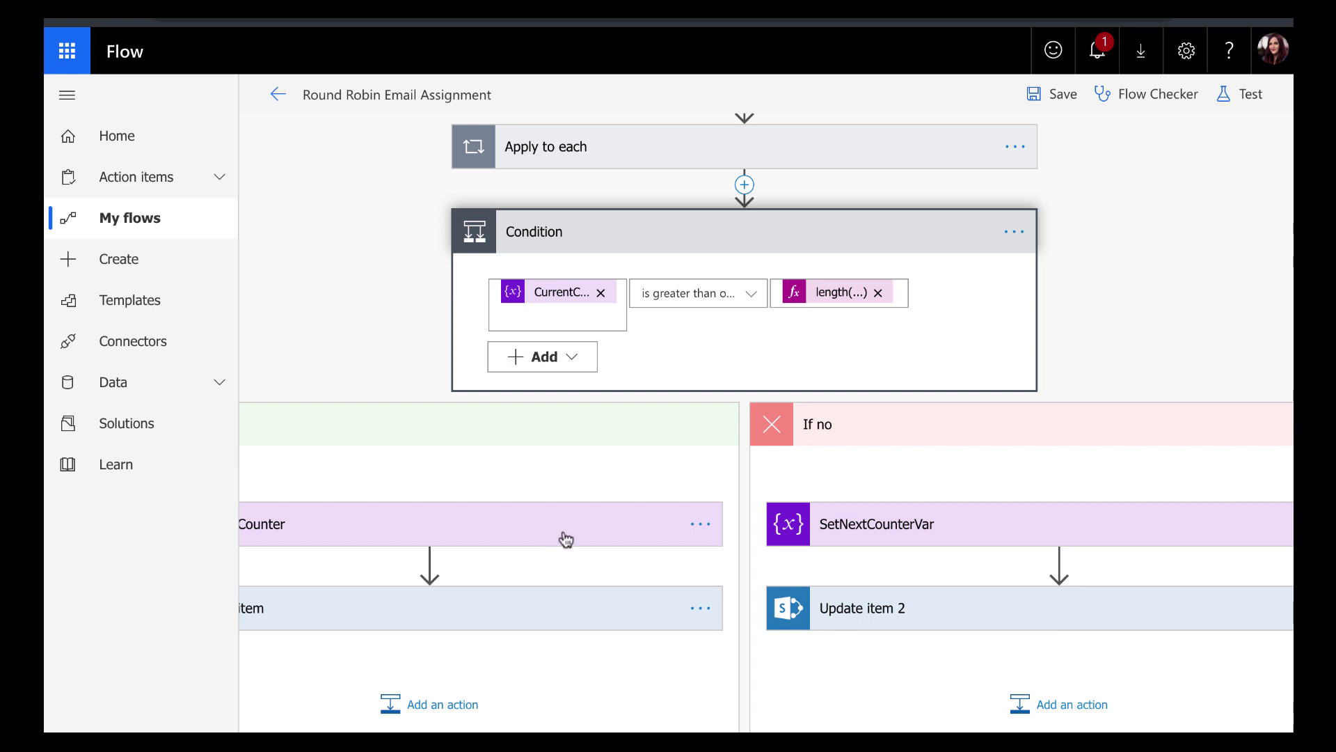
- Expand SetNextCounter (If yes, value 1) and SetNextCounterVar (If no, CurrentCounter)
scroll(570, 539, down, 1)
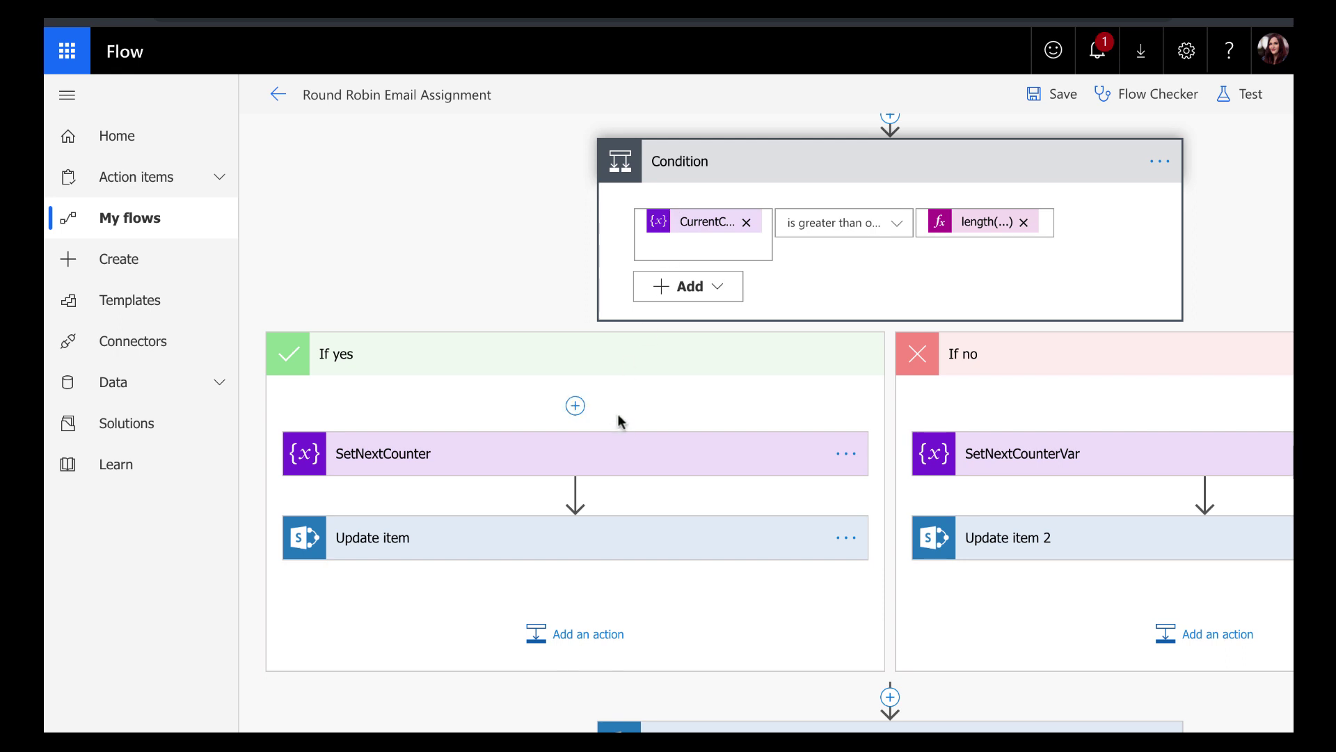
click(626, 454)
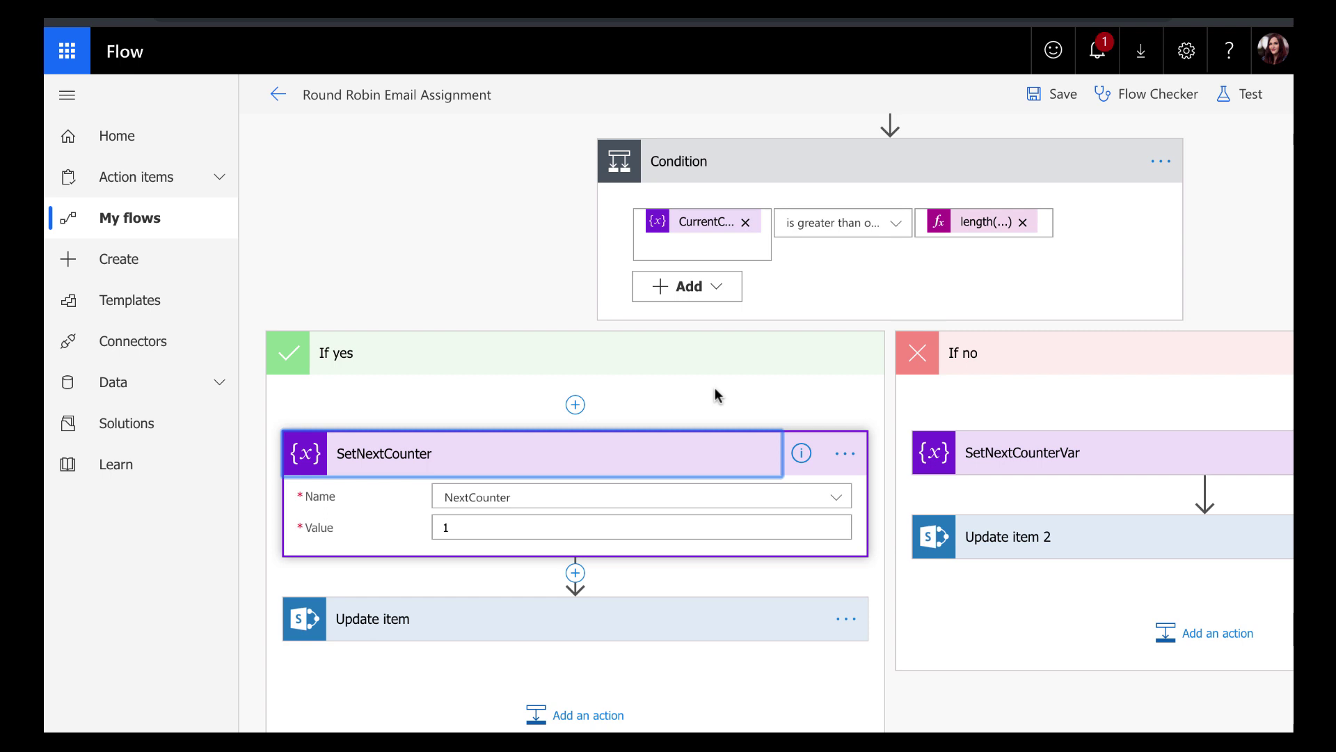
scroll(1050, 376, right, 3)
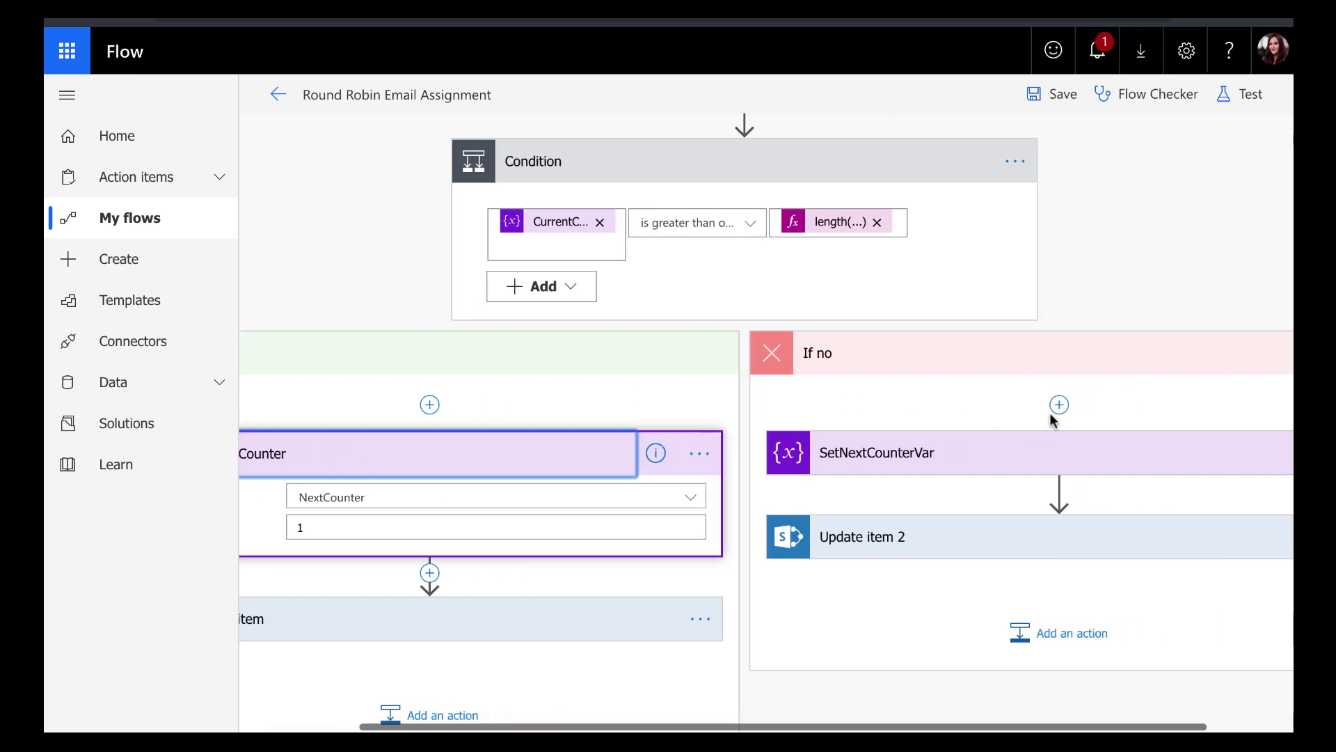
click(986, 463)
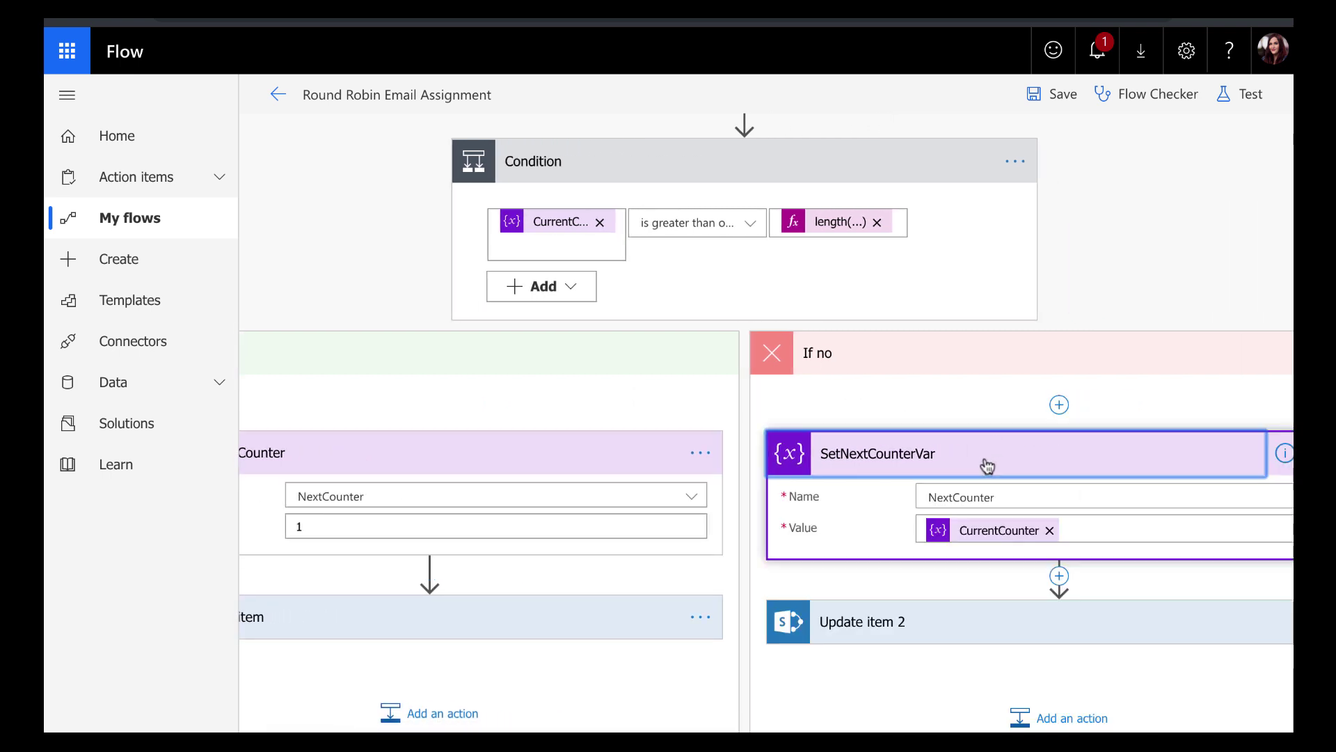
scroll(1111, 394, right, 2)
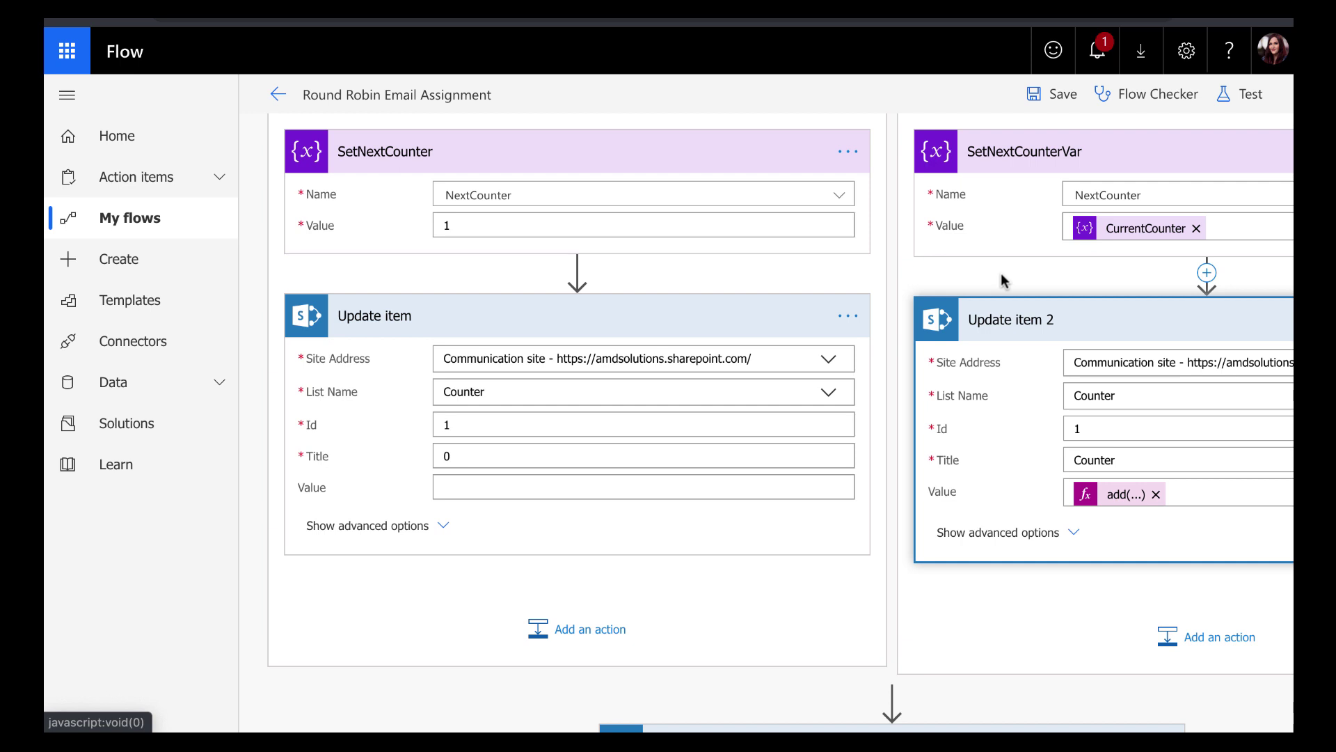
- Reveal Update item 2's Value expression add(body('GetCounter')?['Value'],1) and select 'Value' in it
click(1125, 495)
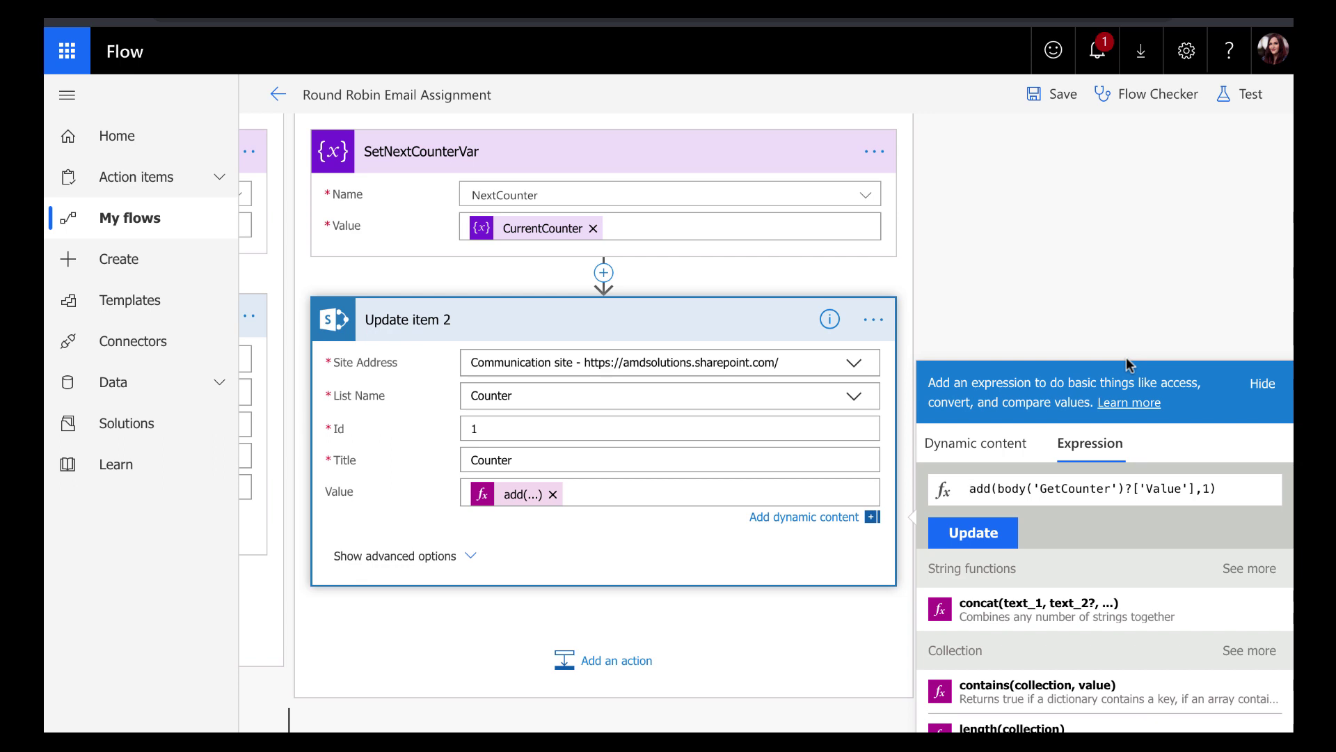
double_click(1160, 487)
- Close the expression panel and collapse the Condition, exposing Get Team Member Info keyed by NextCounter
click(1005, 358)
scroll(1005, 360, up, 3)
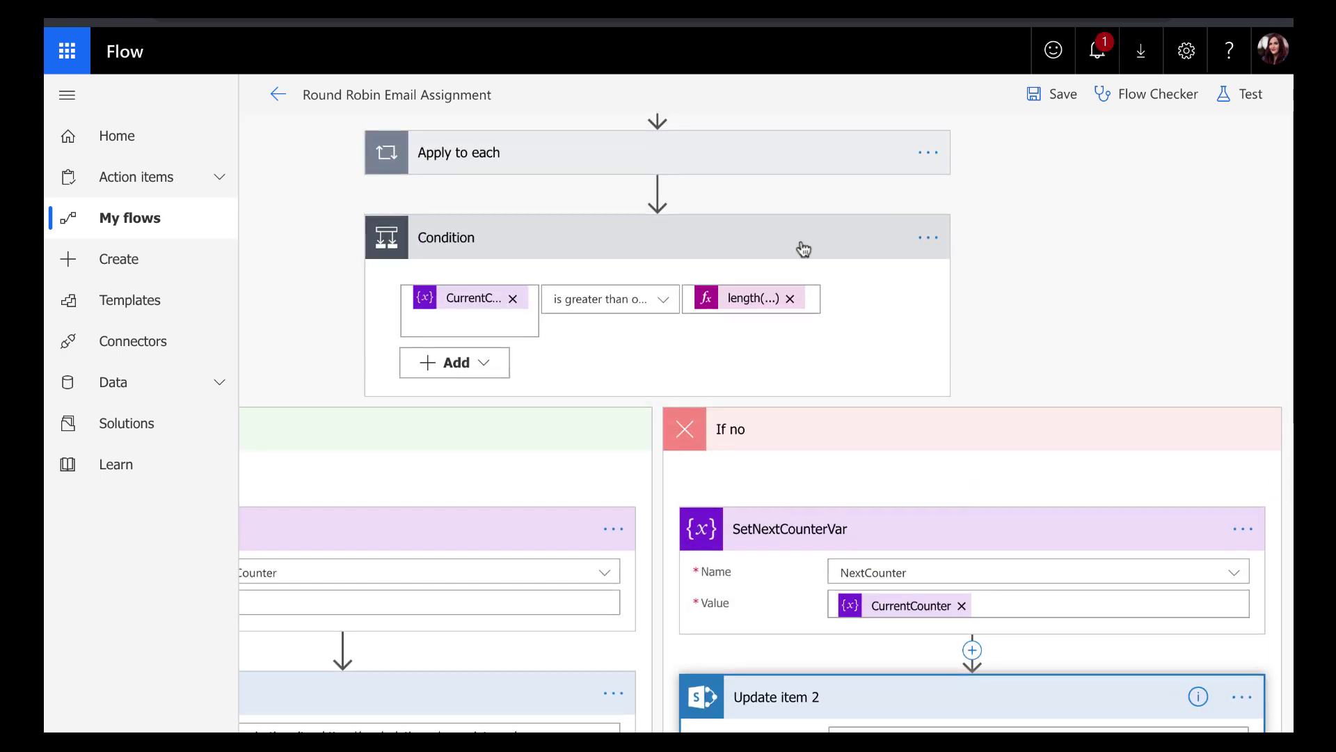
click(804, 249)
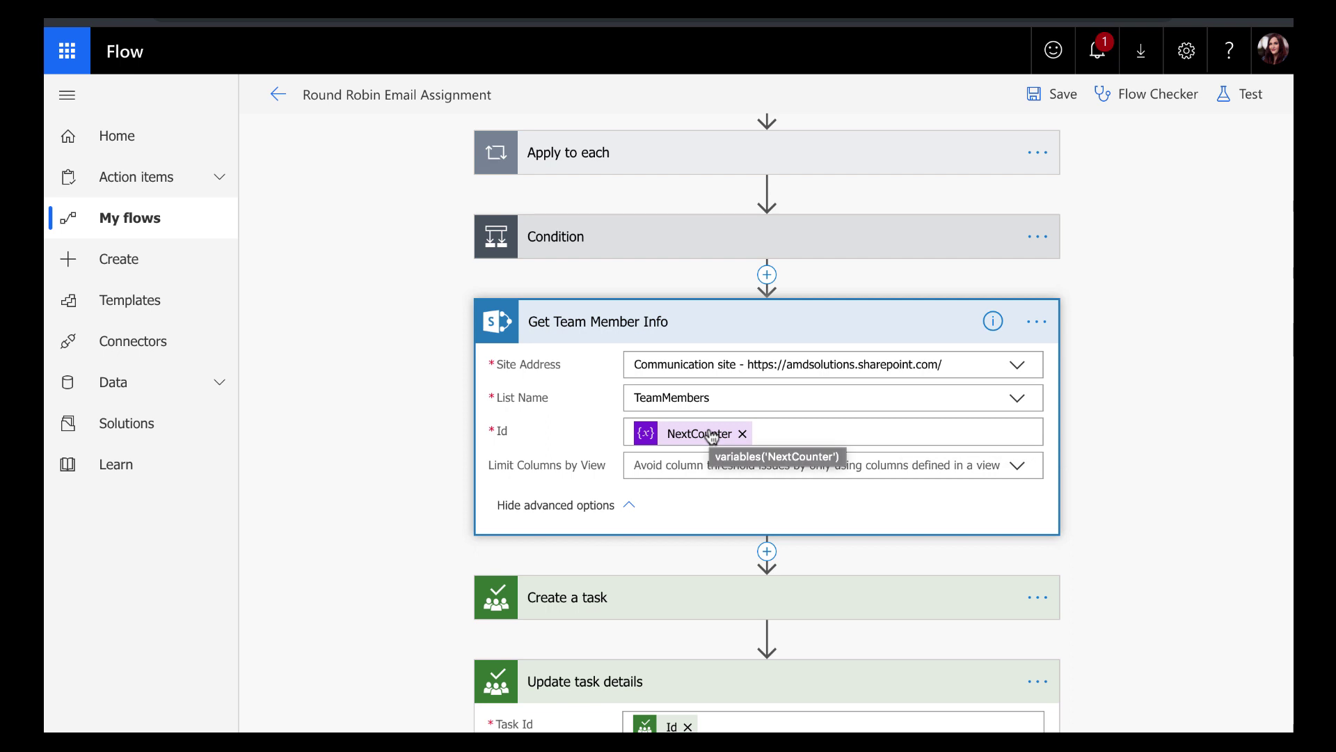
click(782, 239)
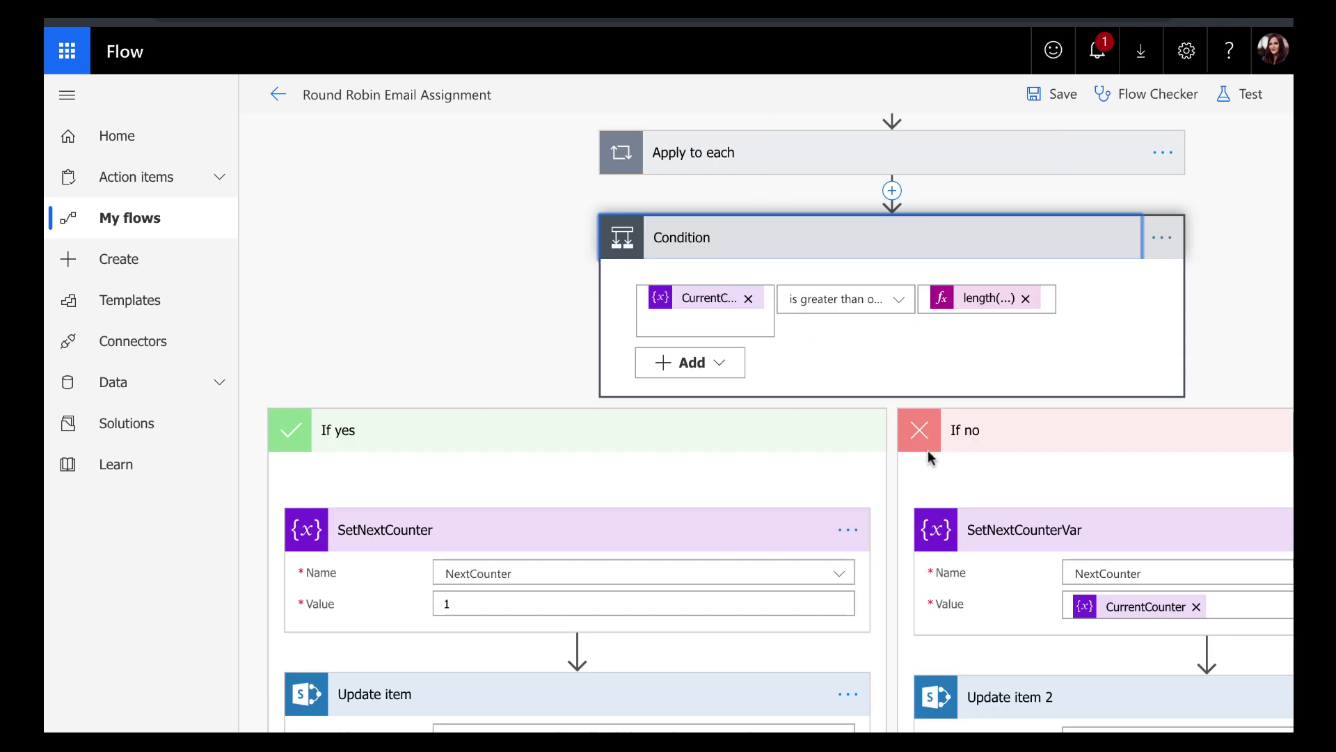
scroll(930, 453, down, 2)
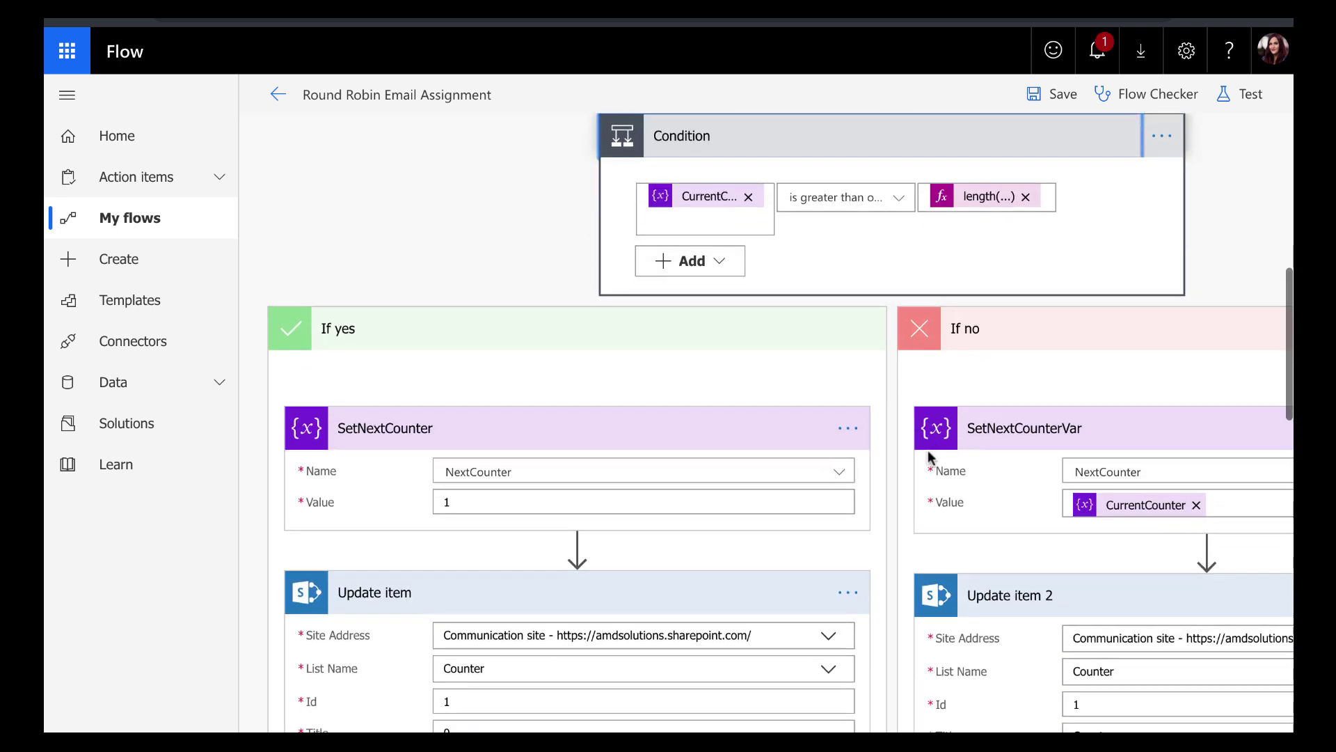
click(993, 148)
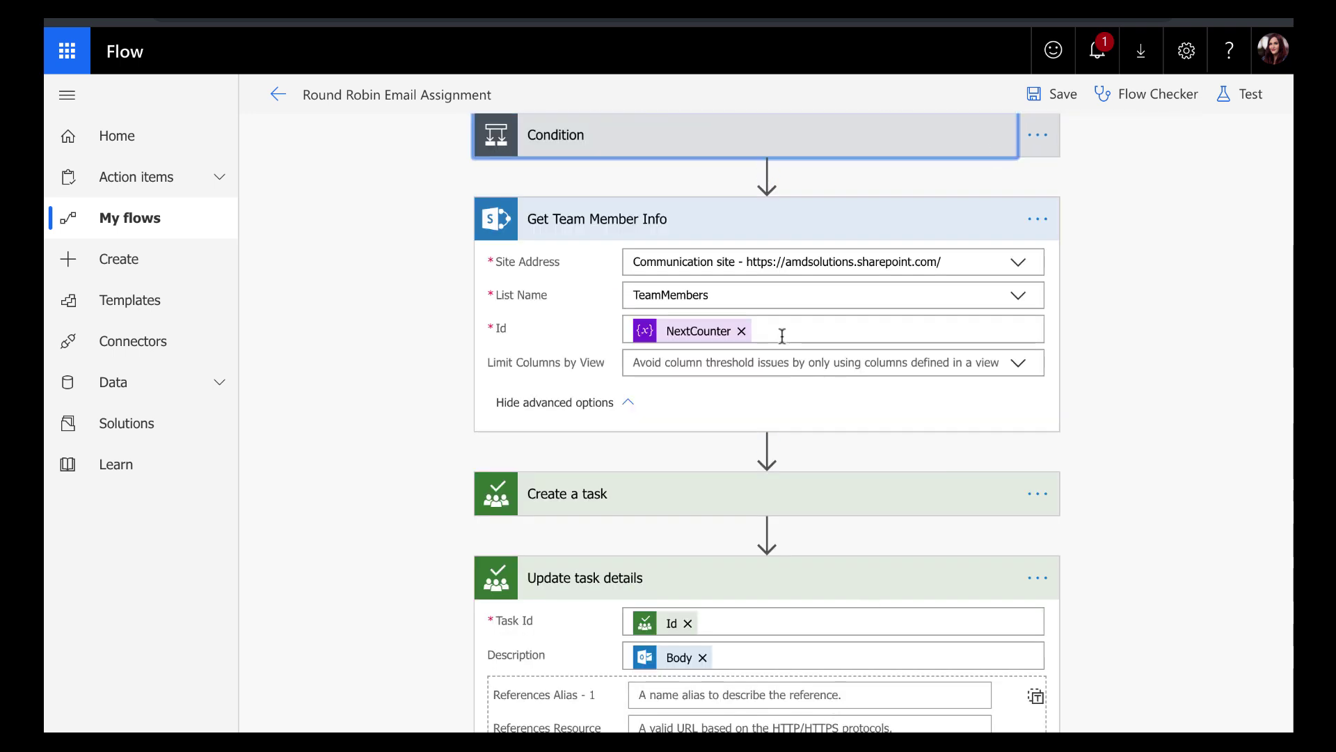
scroll(1157, 463, up, 2)
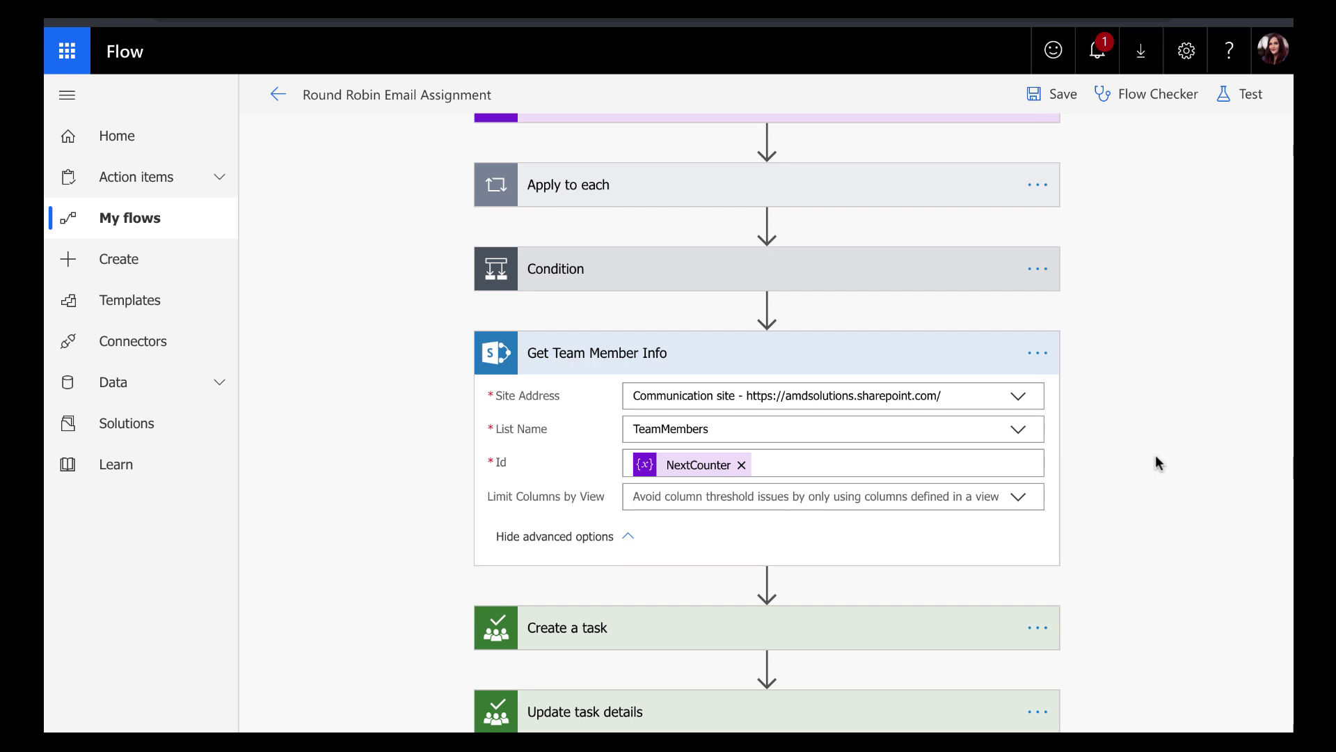
scroll(1156, 457, down, 2)
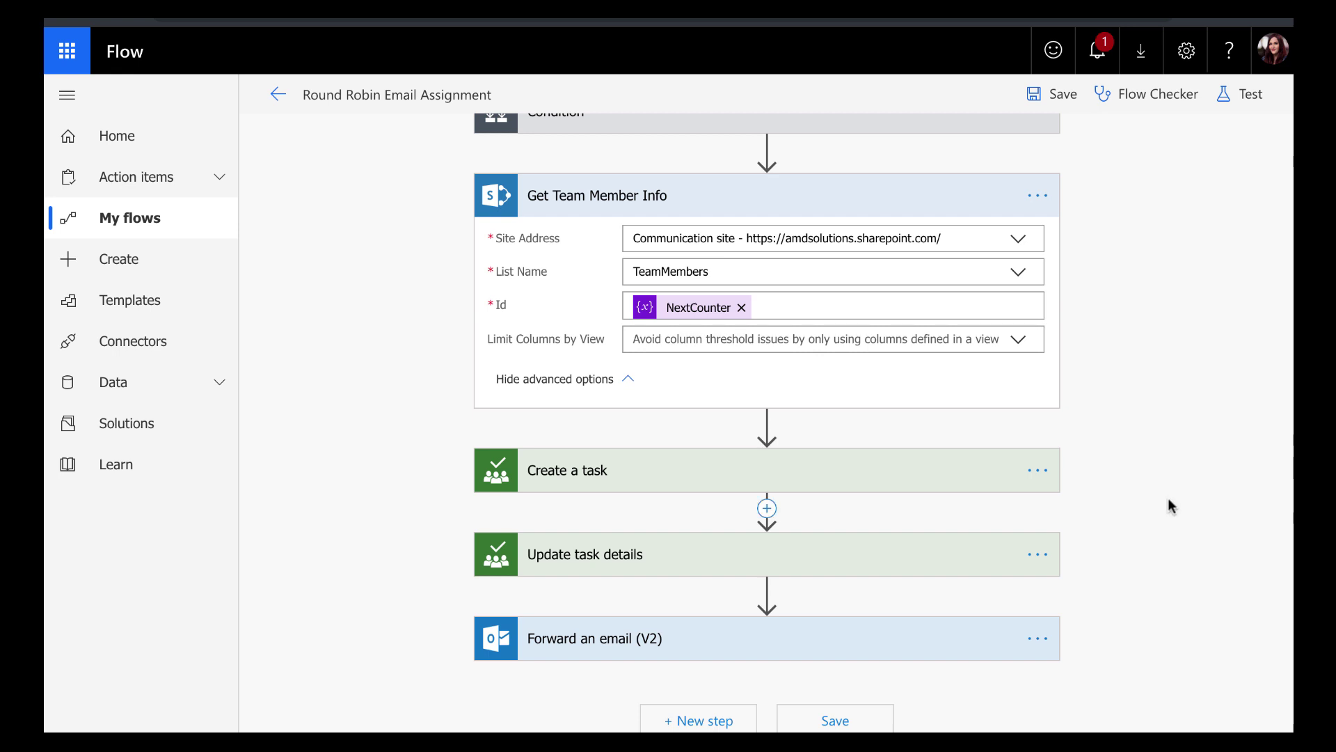
- Expand Create a task and inspect its Subject title, Email assignee and addDays(utcNow(),1) due date
click(887, 475)
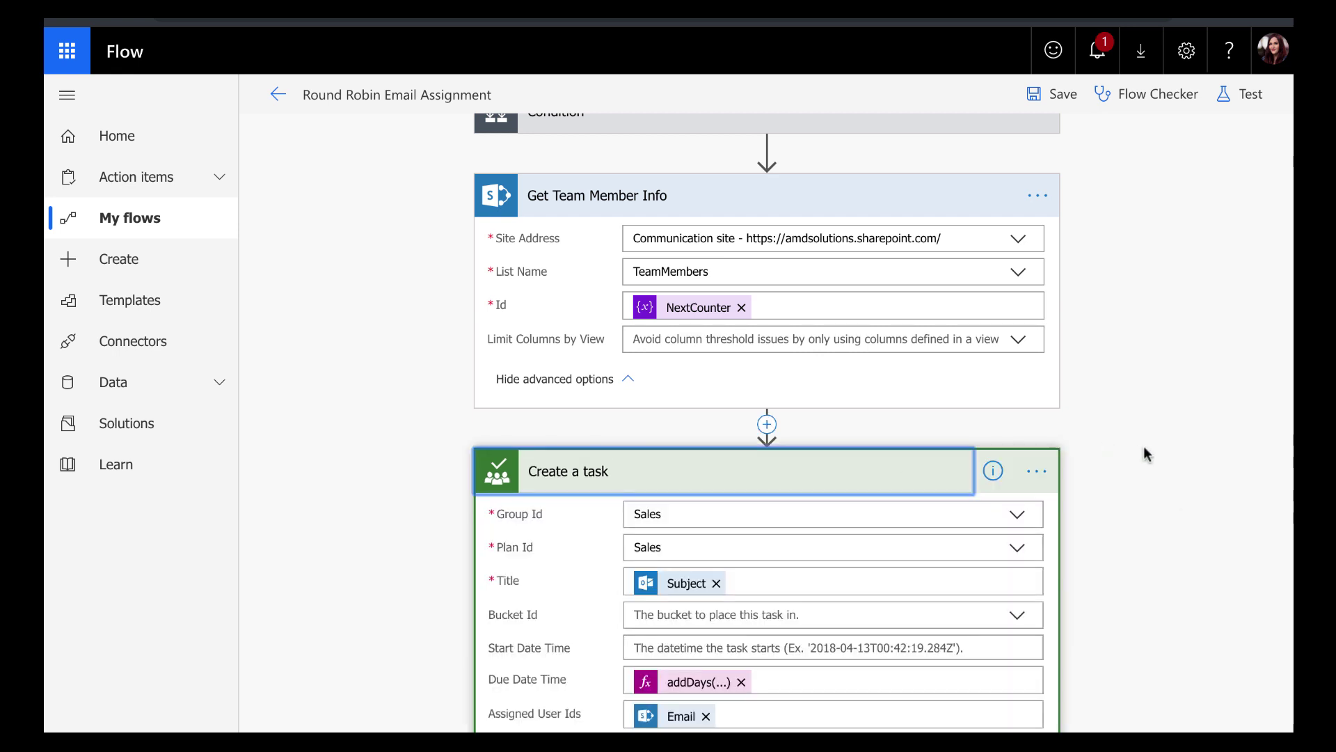
scroll(1144, 451, down, 3)
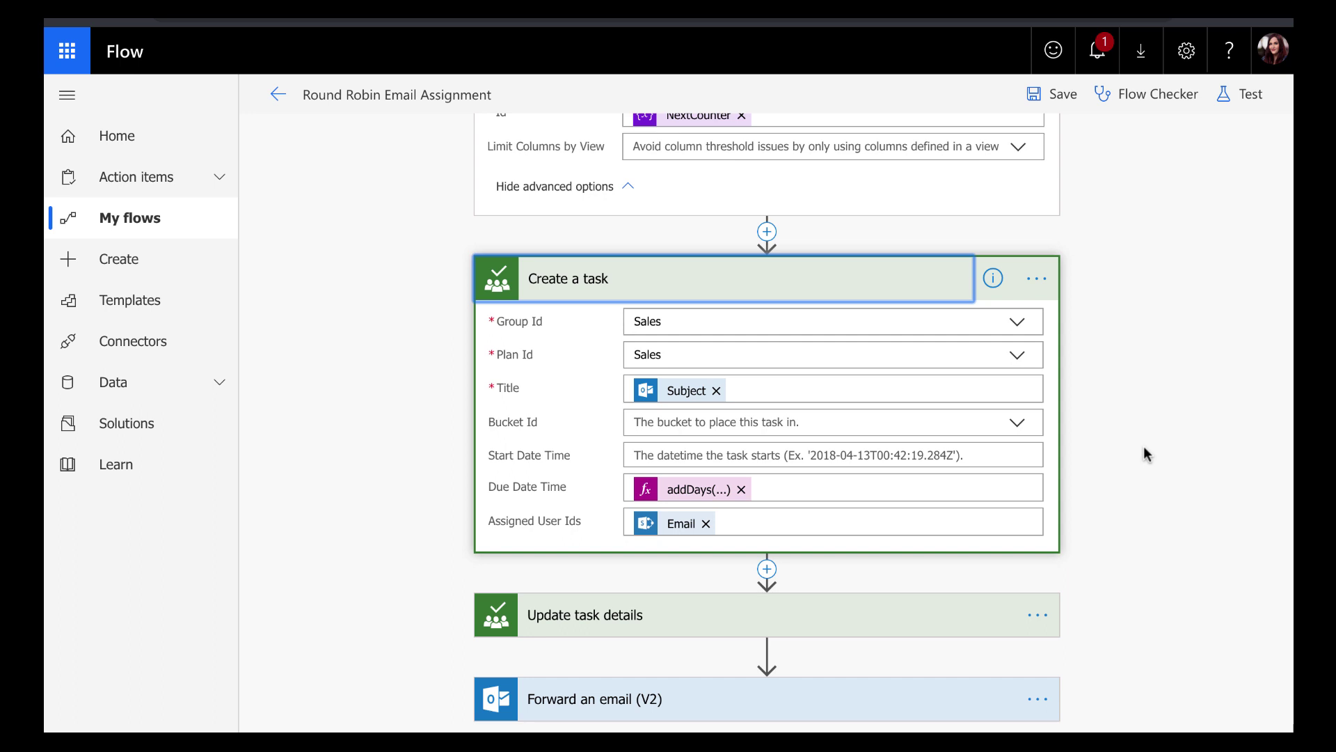
click(819, 390)
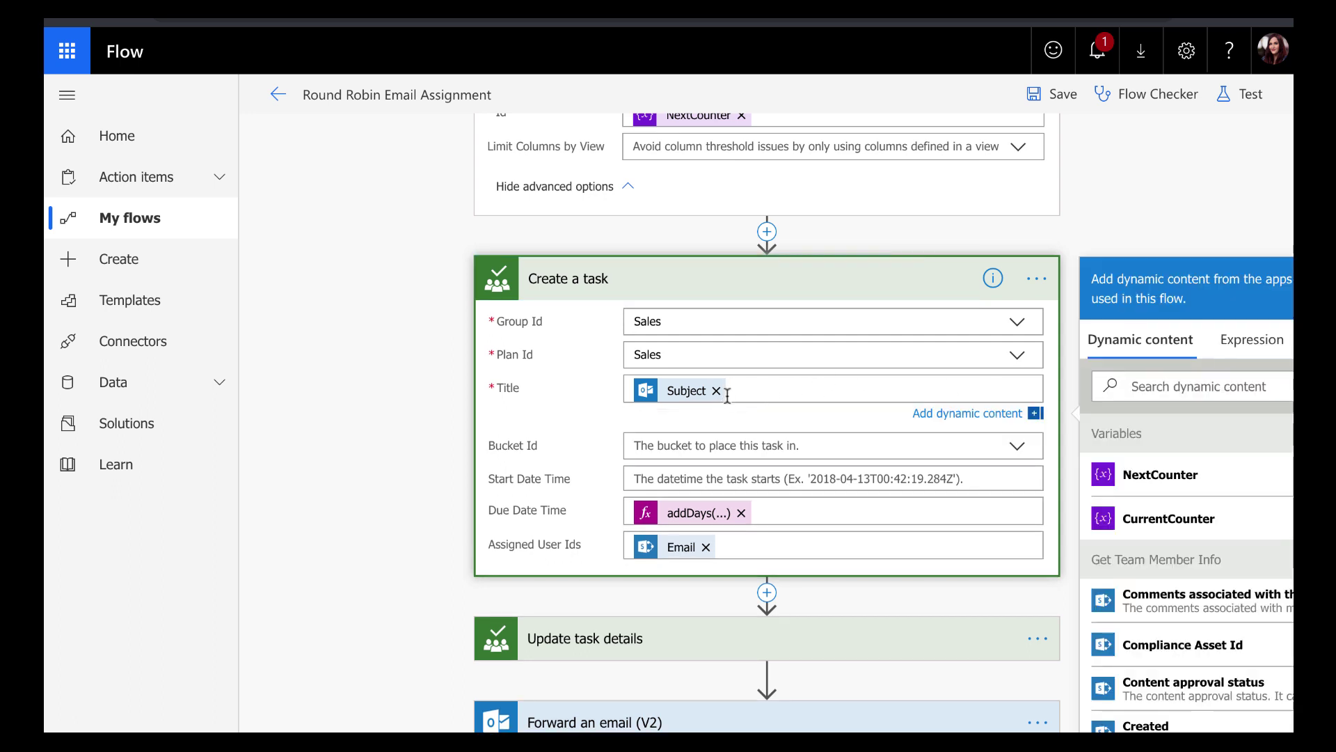
click(779, 546)
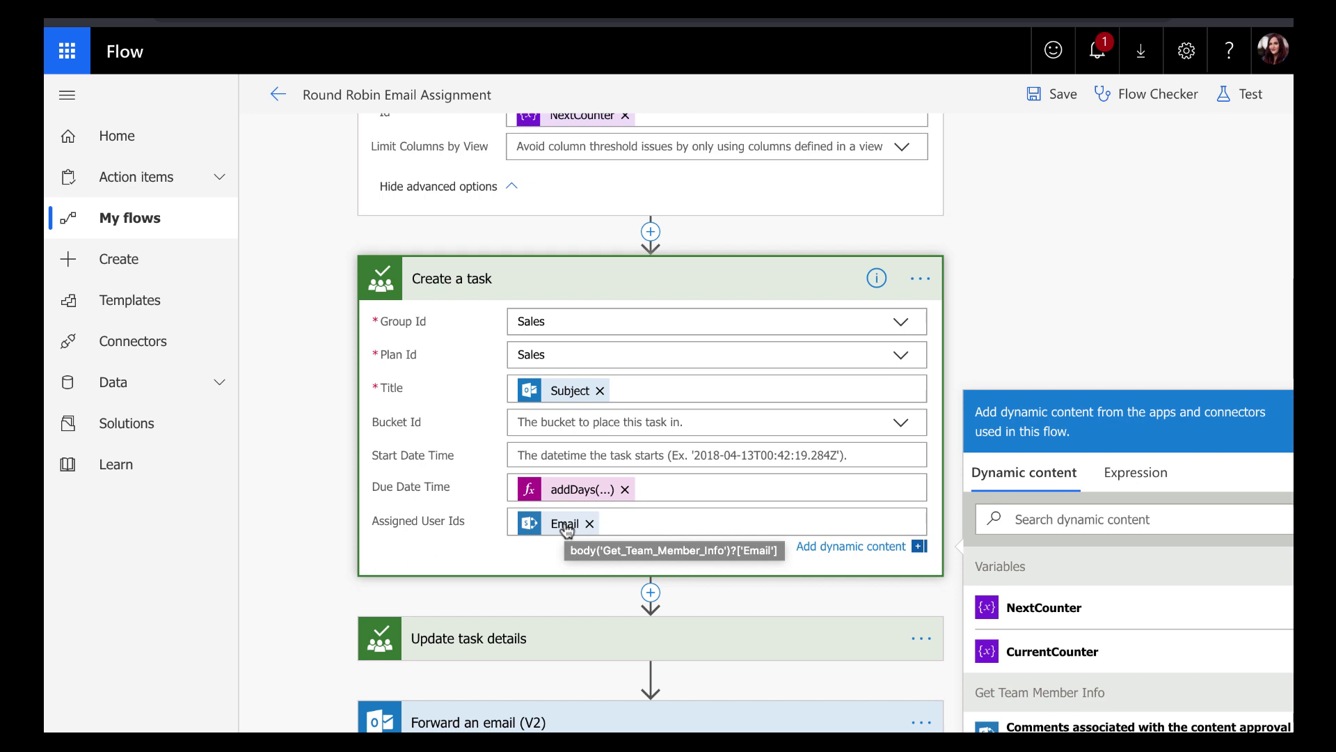
click(581, 489)
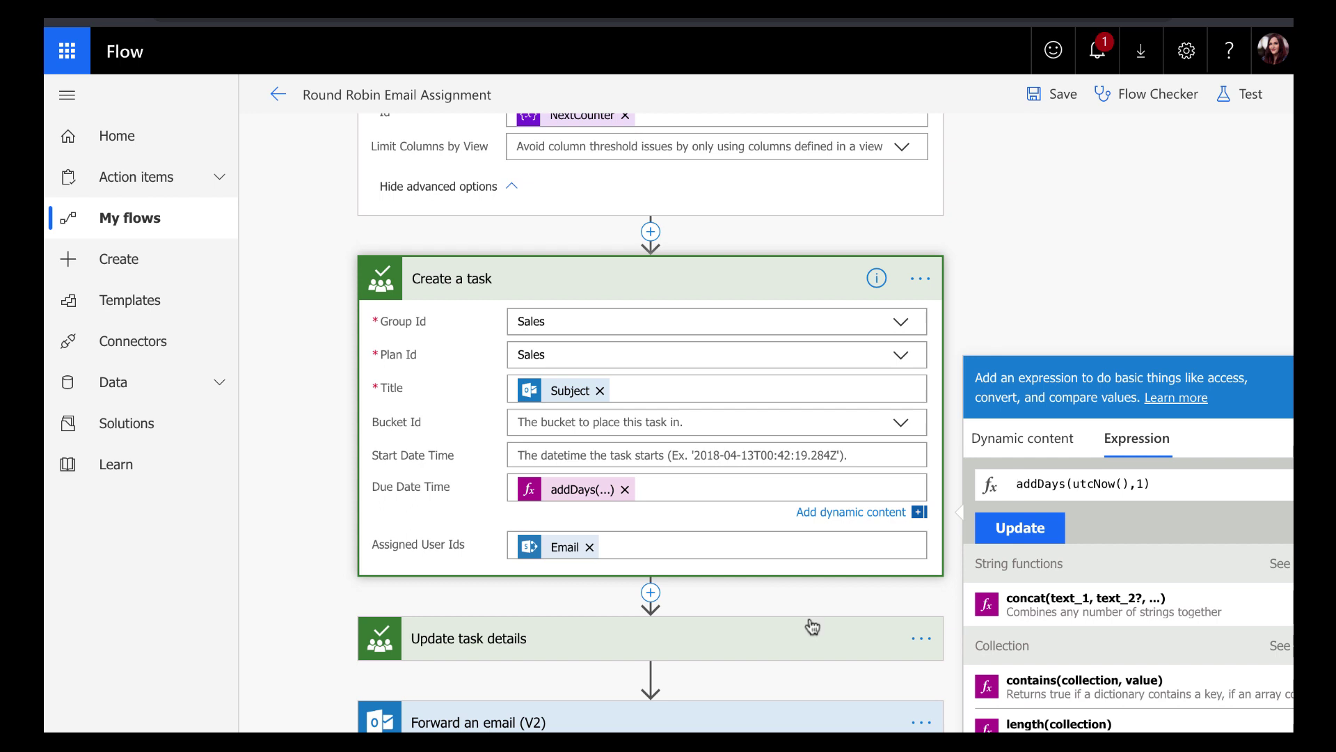
- Expand Update task details to inspect its Id Task Id and Body description, then collapse Create a task
click(708, 633)
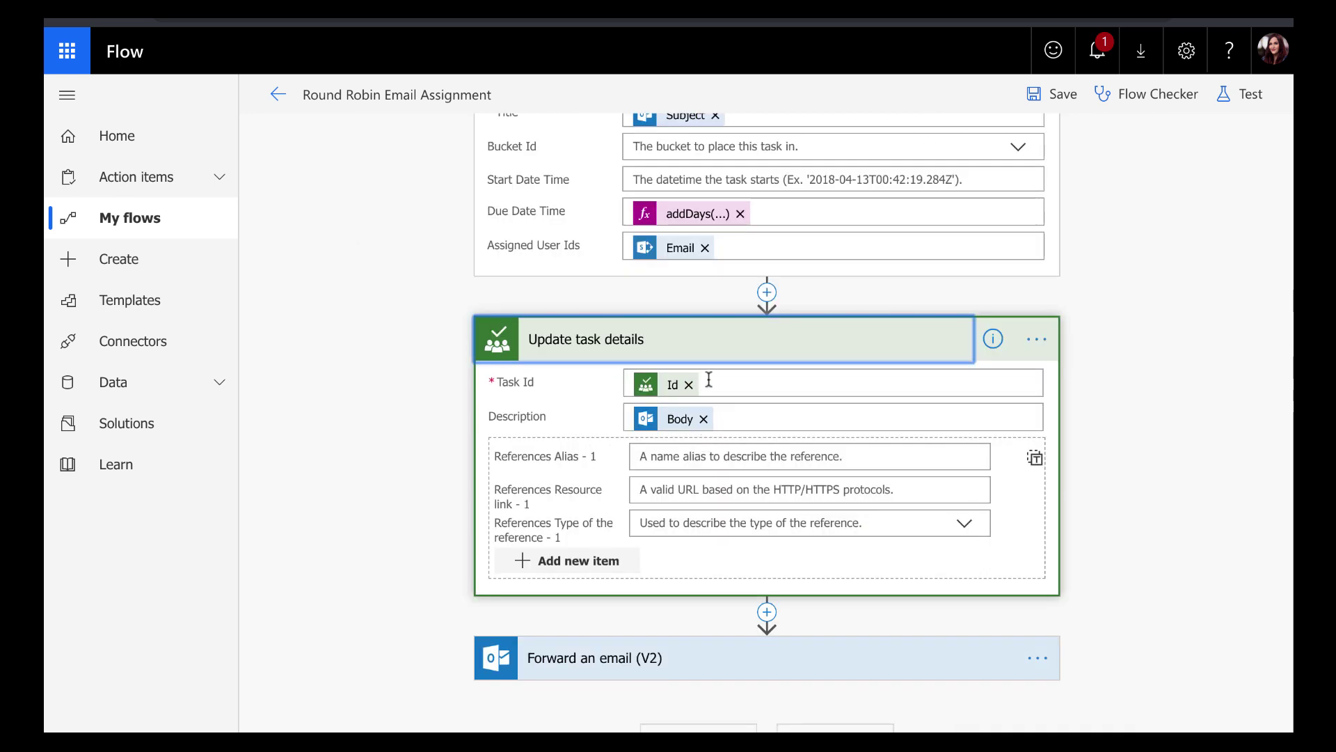
click(713, 379)
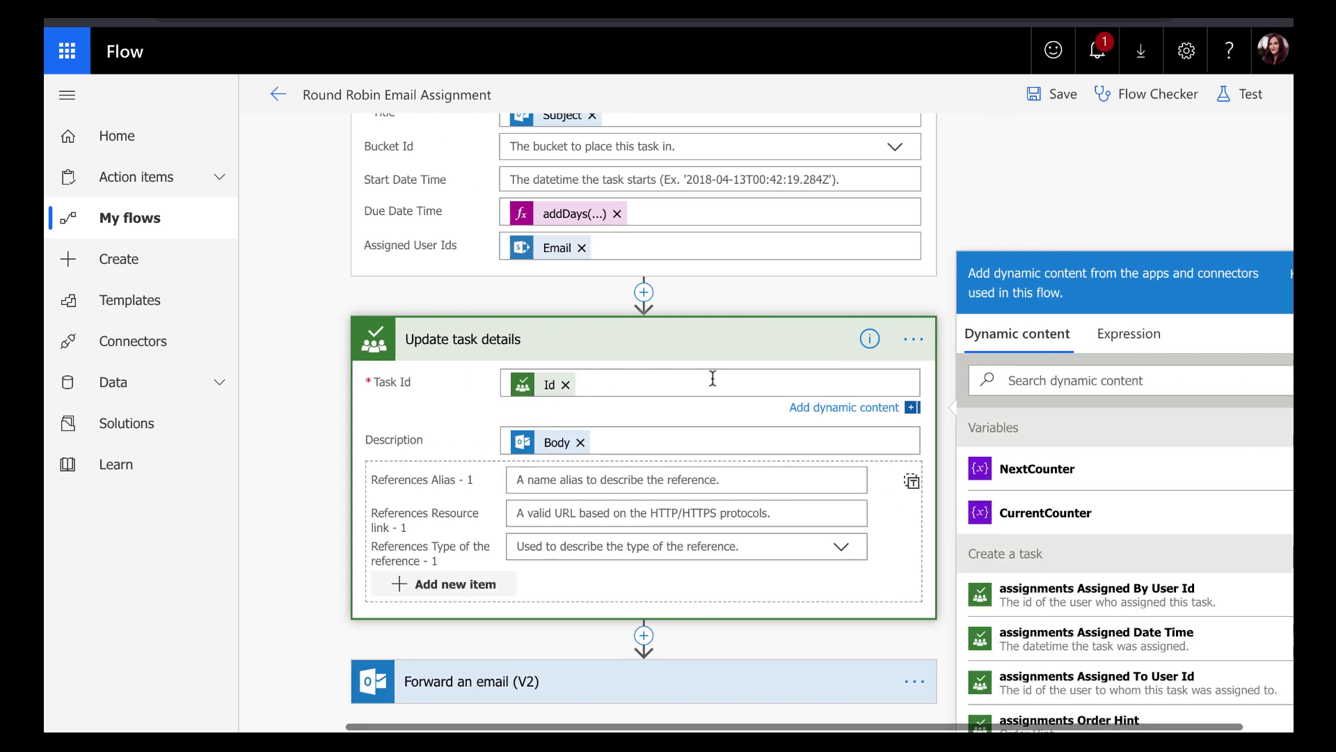
click(625, 436)
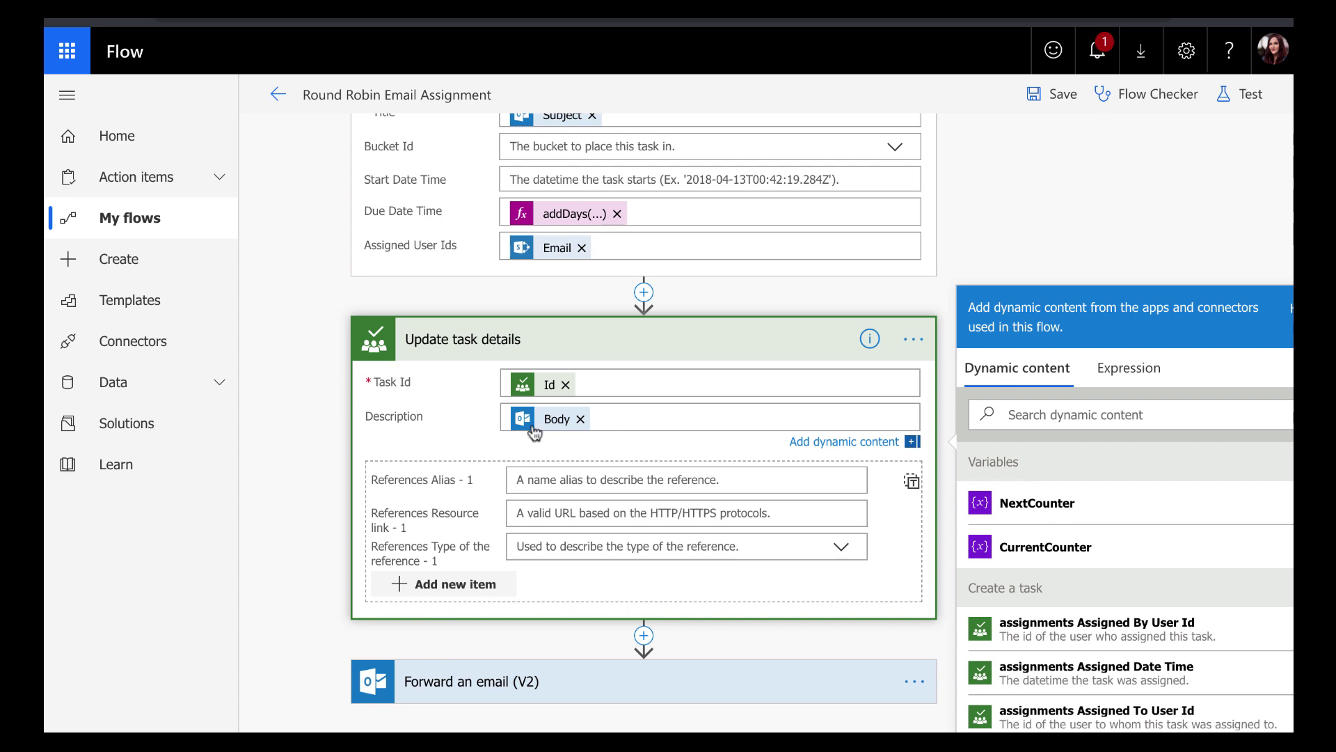
mouse_move(534, 433)
scroll(736, 322, up, 3)
click(750, 192)
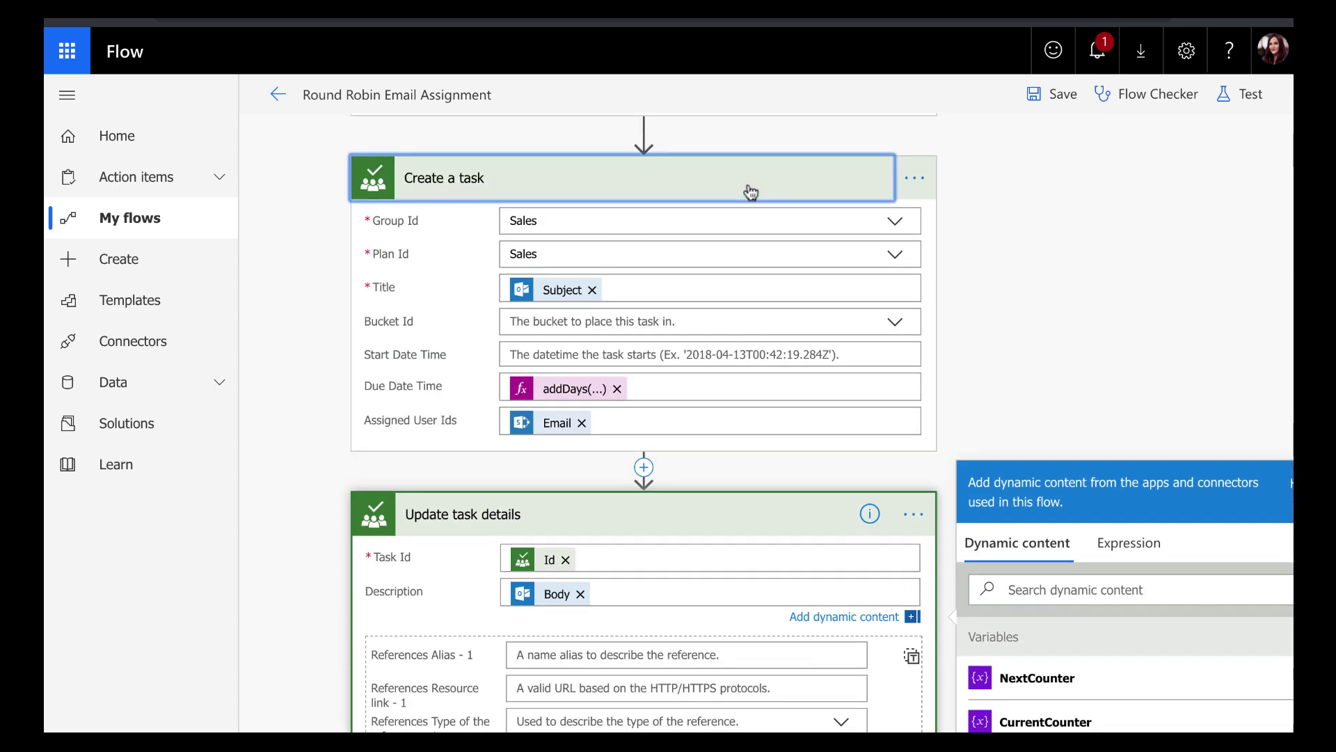
- Collapse Update task details and expand Forward an email (V2), forwarding the Message Id to the member's Email
click(845, 315)
click(844, 314)
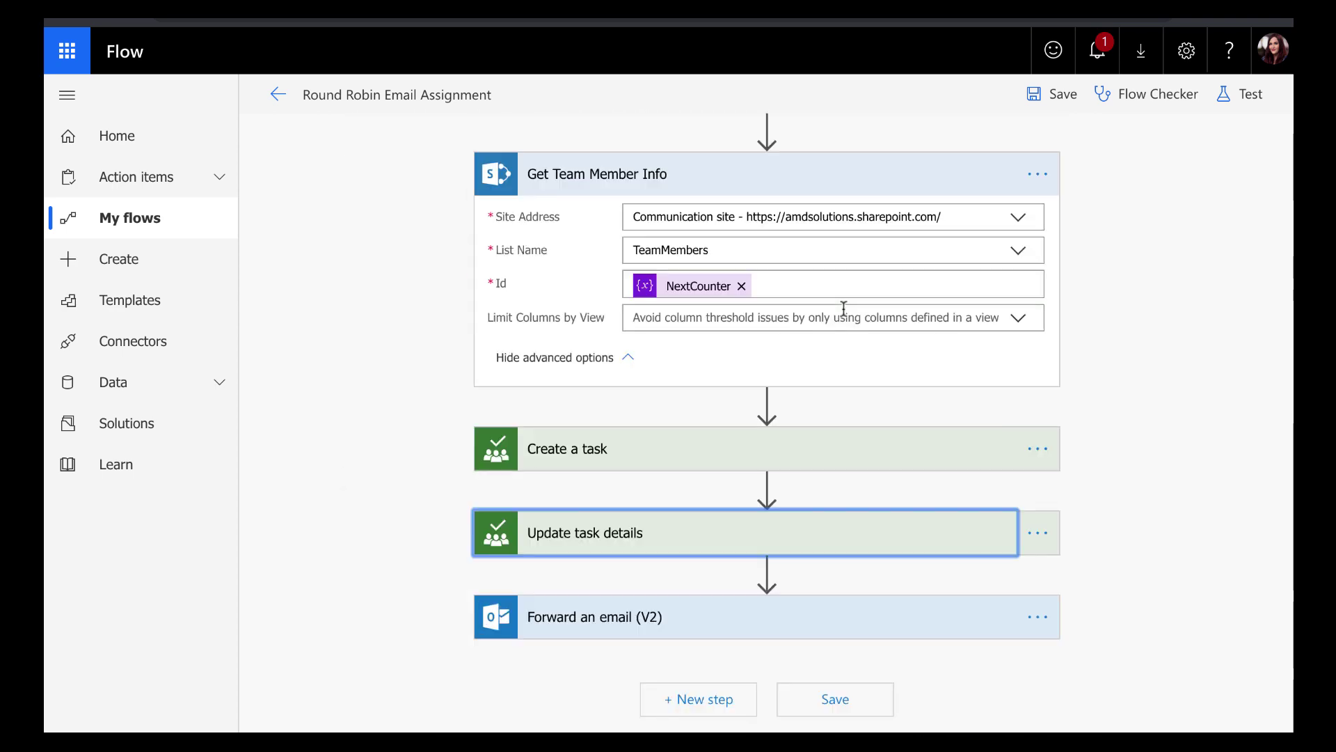
click(847, 605)
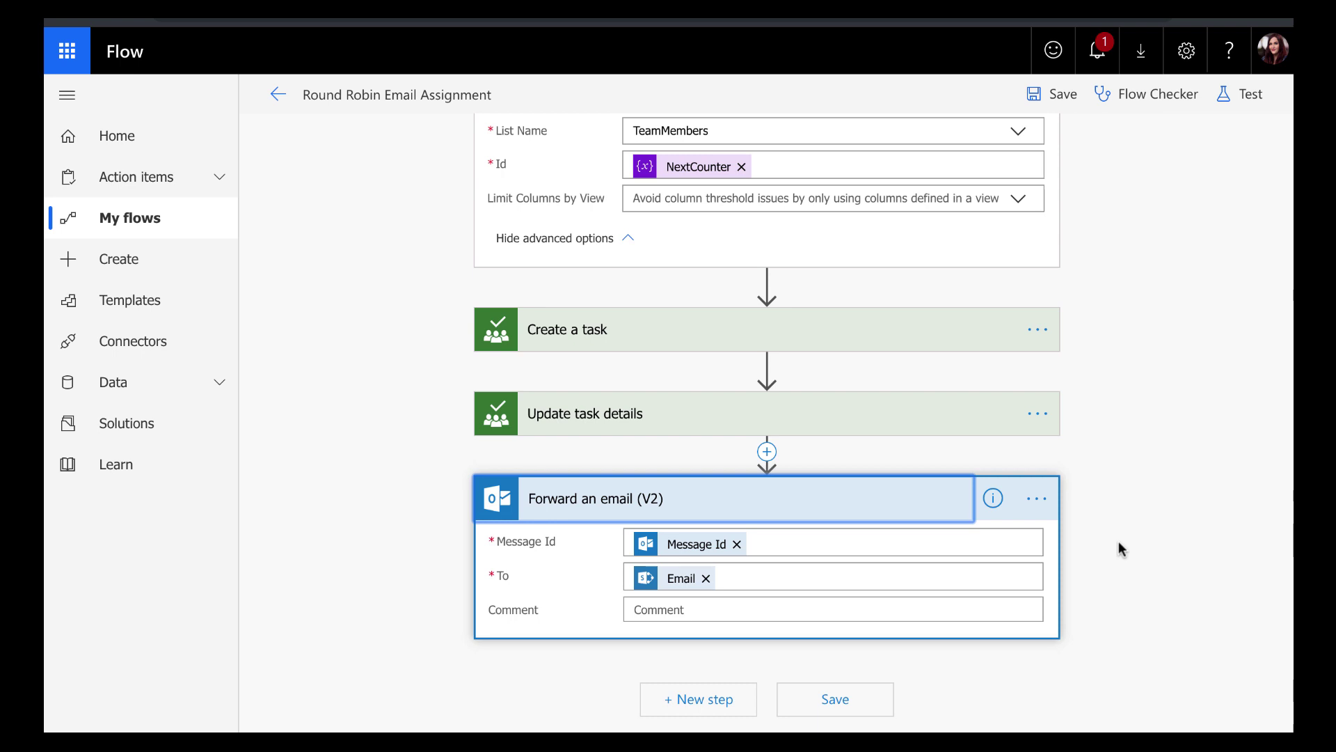
click(817, 542)
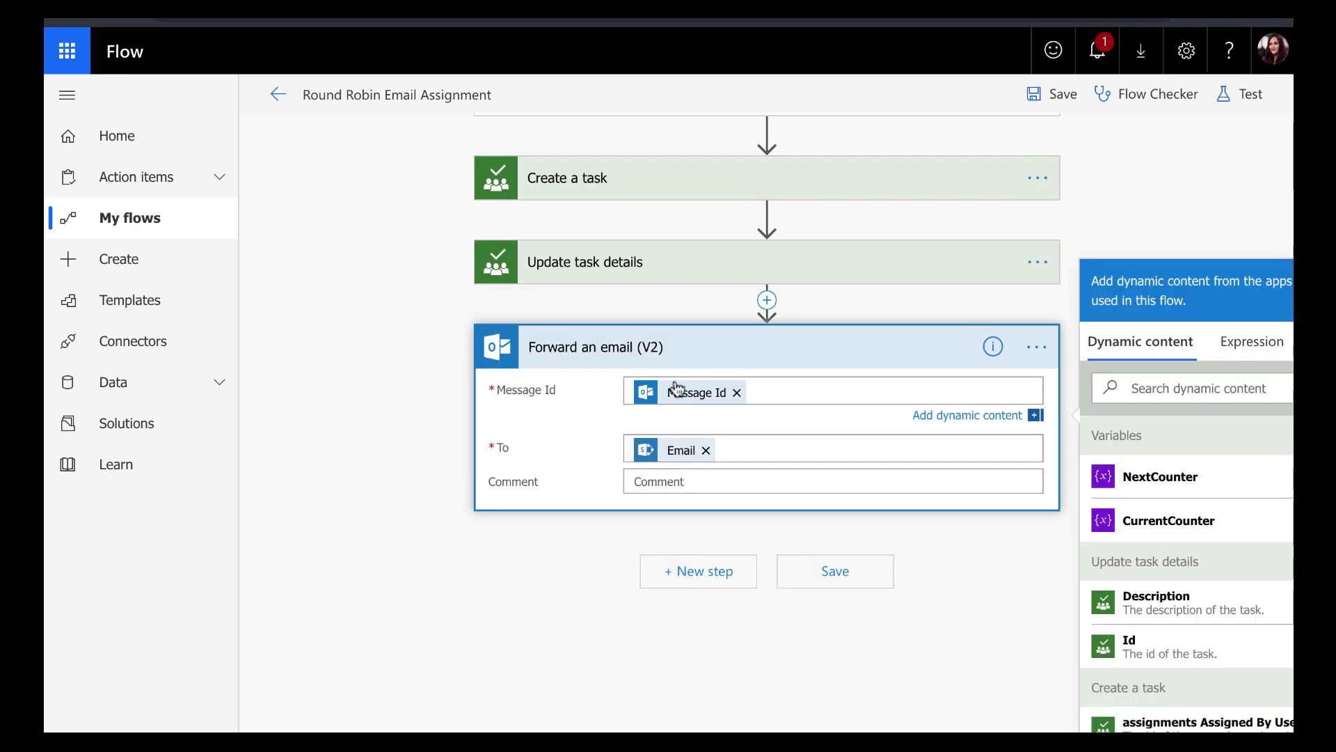